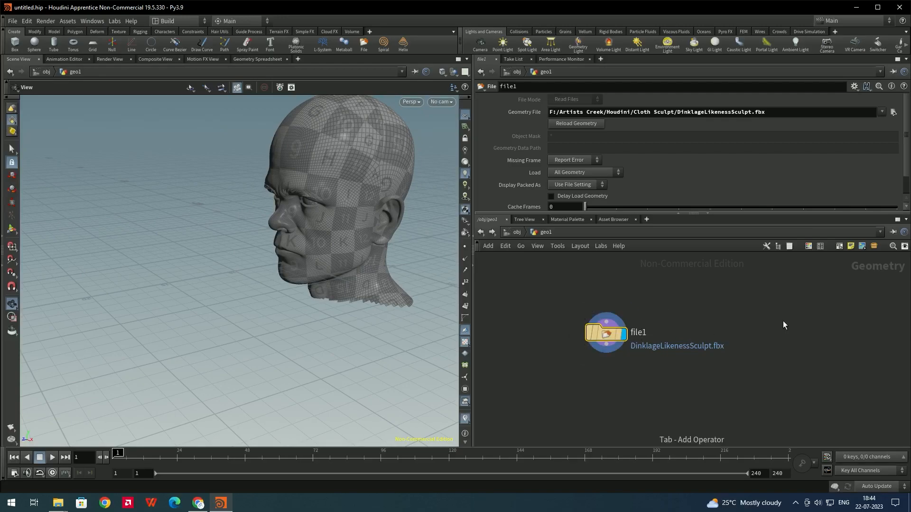
Add a Match Size node, wire it to the file node's output, and display it
key("Tab")
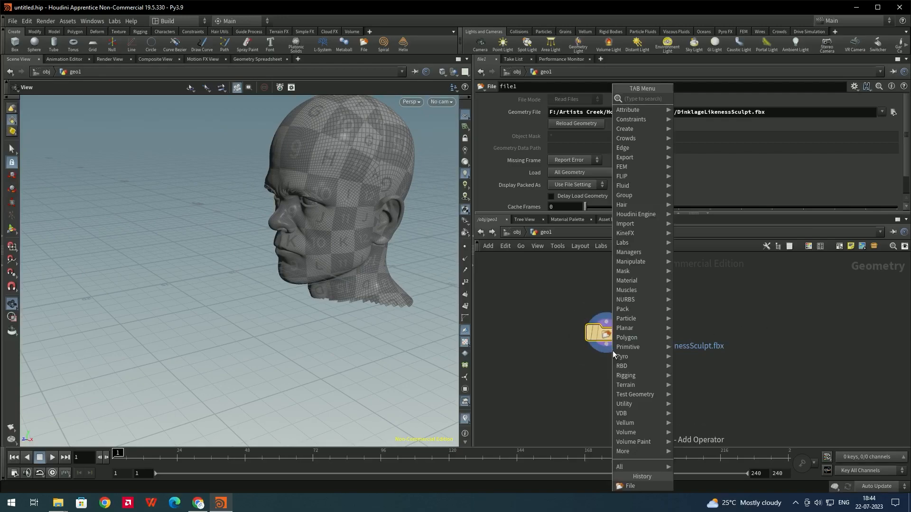
type("matc")
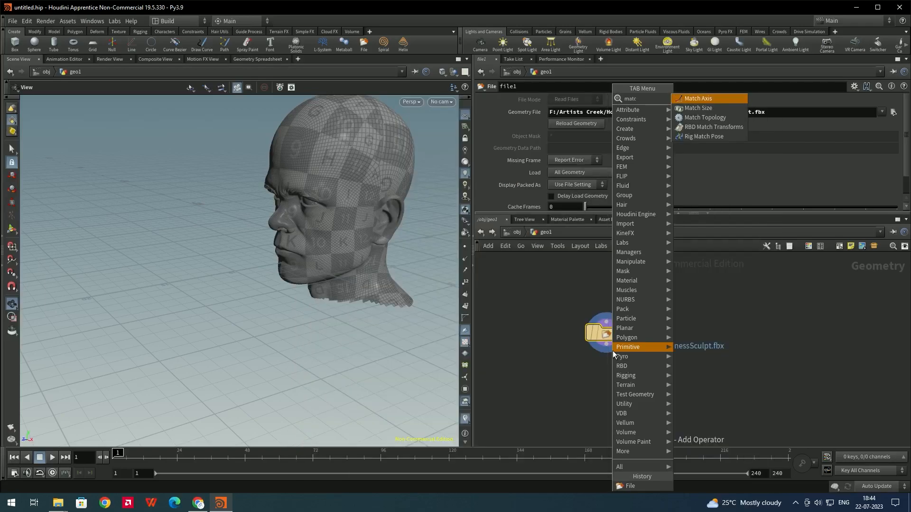
key("Down")
key("Return")
left_click(597, 387)
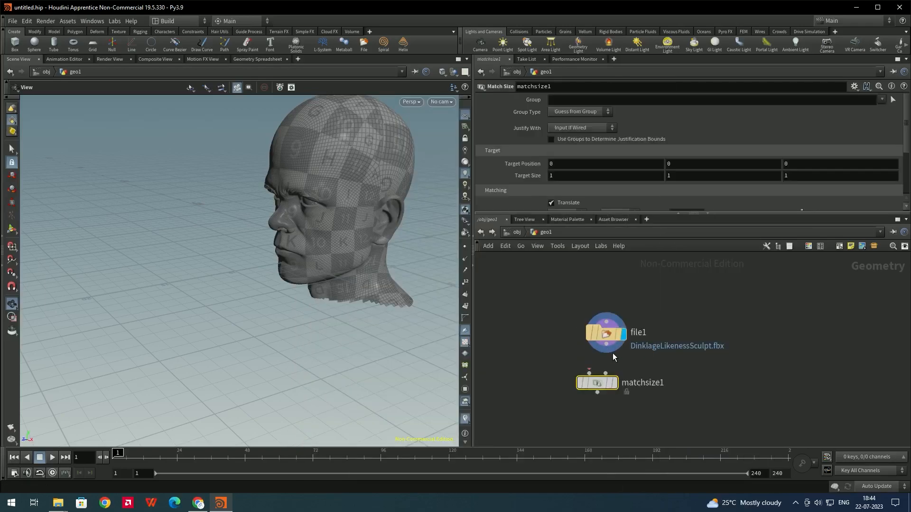
left_click(615, 383)
Enable Scale to Fit on the Match Size node to normalize the head's size
scroll(520, 167, "down", 3)
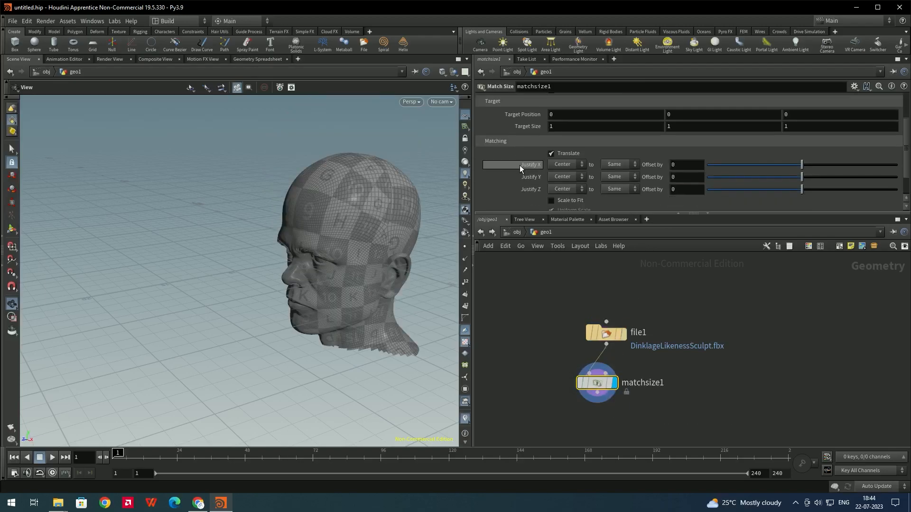
scroll(553, 169, "down", 2)
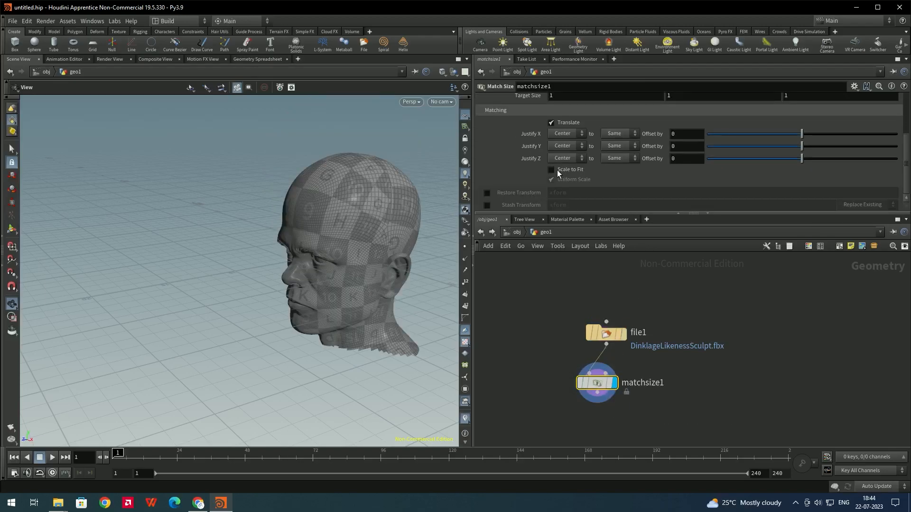
left_click(552, 170)
scroll(357, 247, "up", 10)
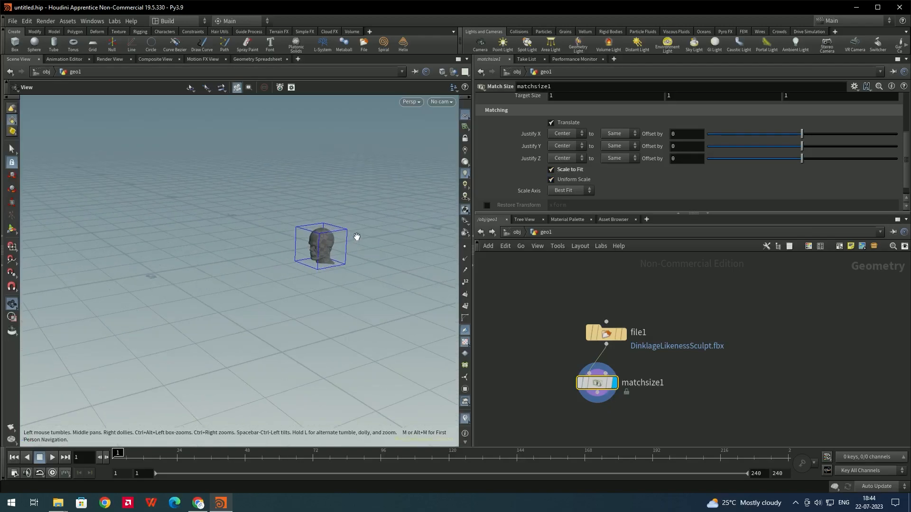
scroll(347, 255, "up", 8)
scroll(266, 304, "down", 6)
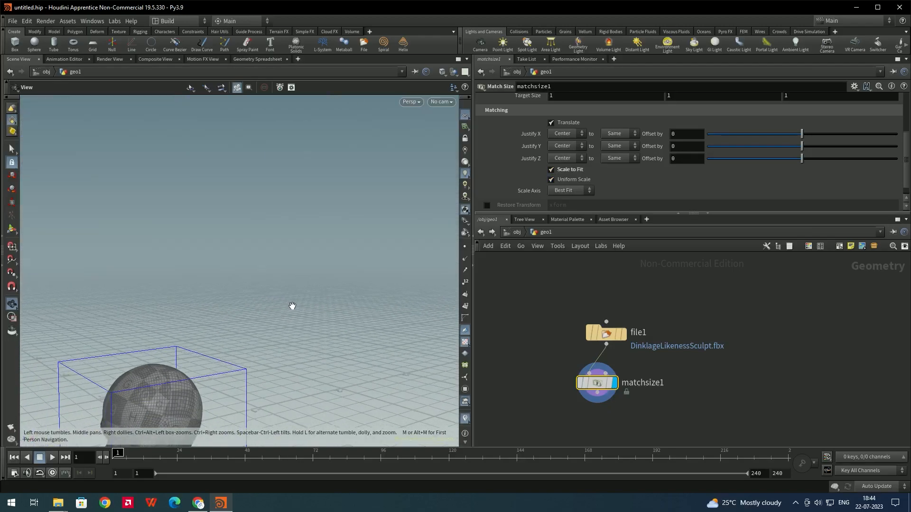
middle_click_drag(290, 306, 402, 122)
scroll(402, 122, "down", 2)
left_click_drag(306, 299, 285, 333)
Add a Transform node, wire it after the Match Size node, and display it
key("Tab")
type("tra")
key("Down")
key("Down")
key("Return")
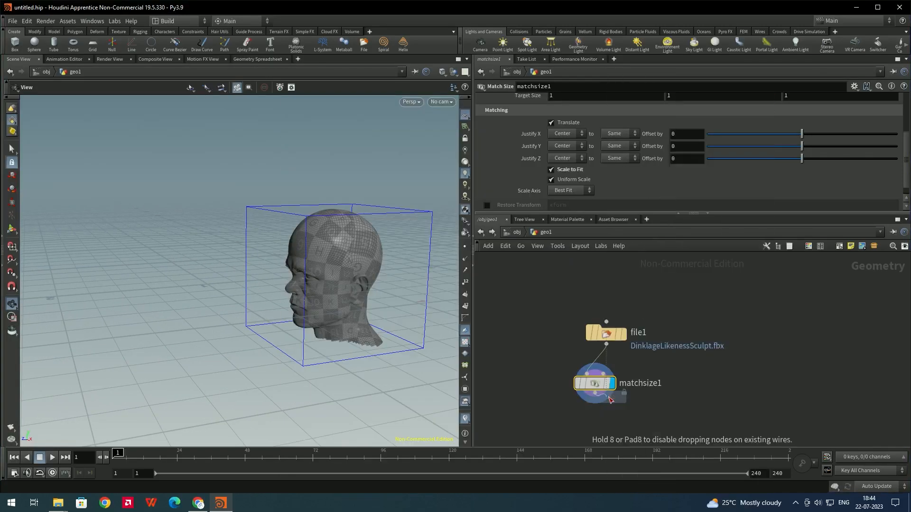
left_click(592, 429)
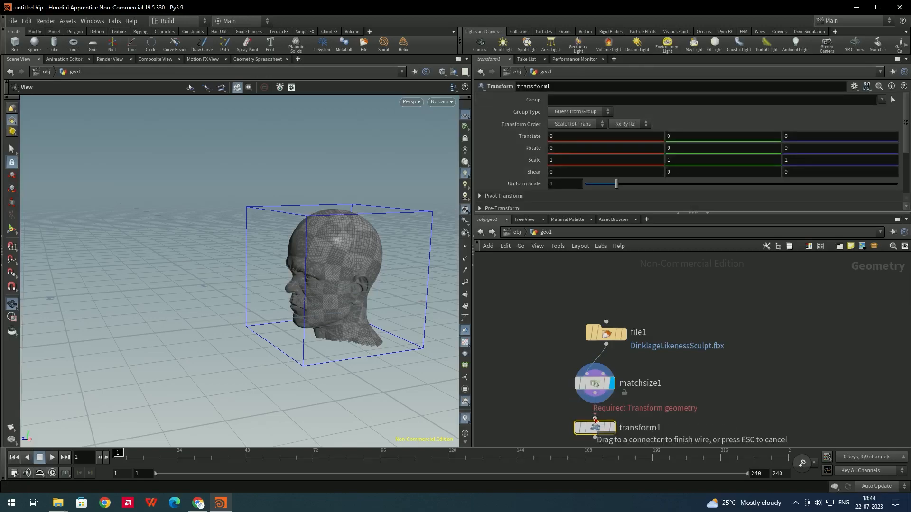
left_click(612, 428)
Set the Transform node's rotation to 90, 180, 180 to lay the head on its back
mouse_move(332, 291)
left_mouse_down()
mouse_move(365, 271)
mouse_move(335, 288)
left_mouse_up()
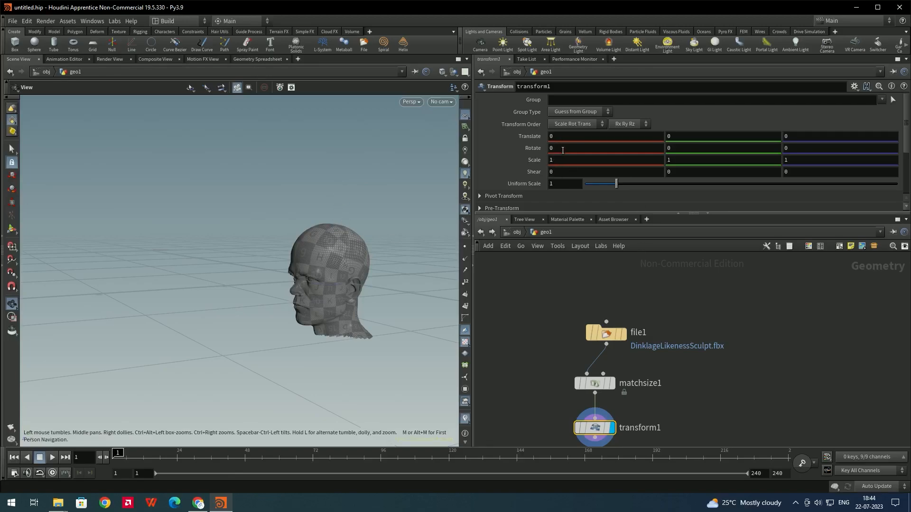
left_click_drag(532, 145, 532, 152)
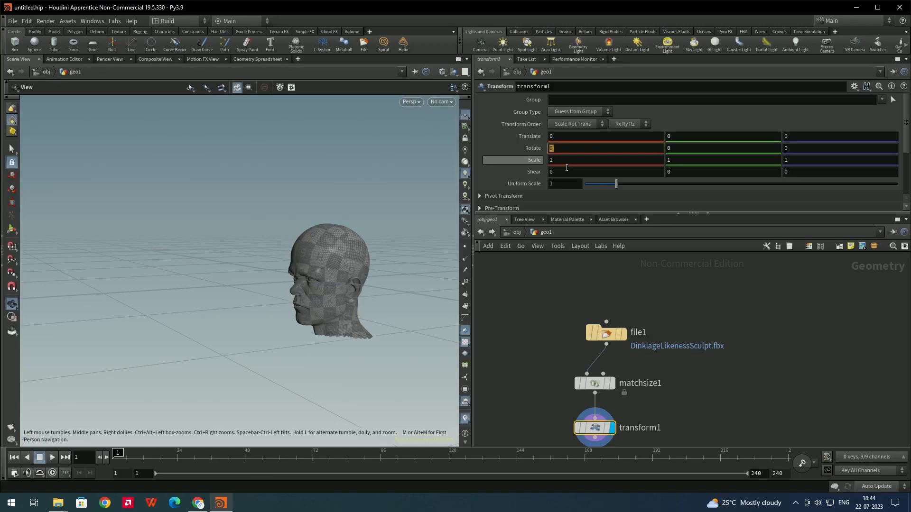
type("90")
key("Tab")
type("180")
key("Tab")
type("1")
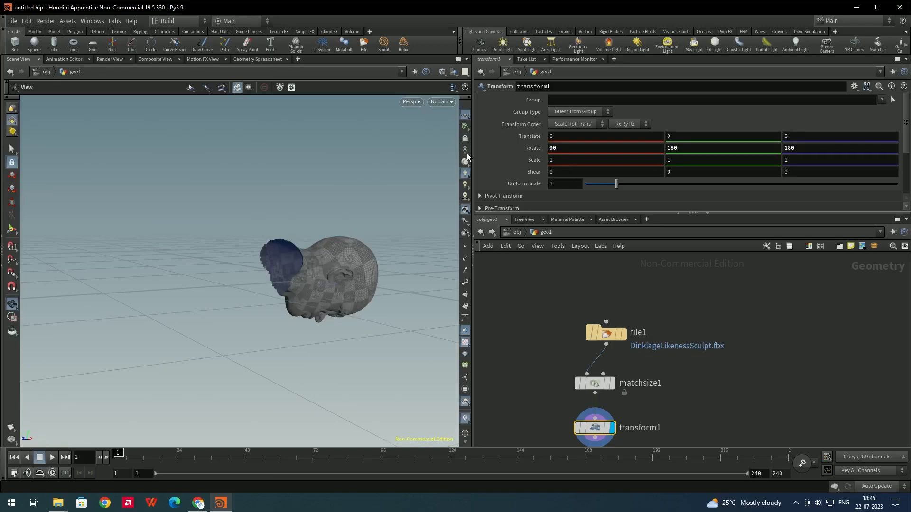
key("Return")
left_click_drag(301, 248, 322, 260)
Add a displayed Null node after the Transform node and rename it Head
middle_click_drag(692, 386, 681, 323)
key("Tab")
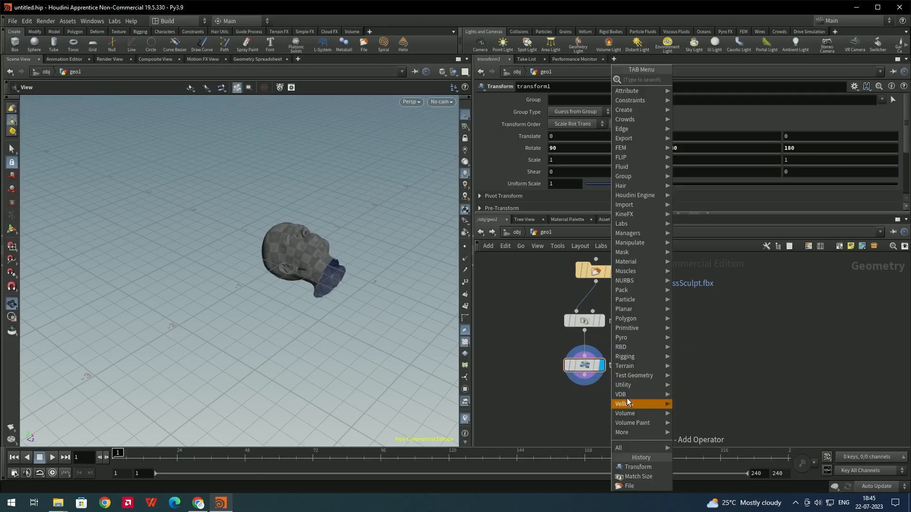
type("null")
key("Return")
left_click(591, 414)
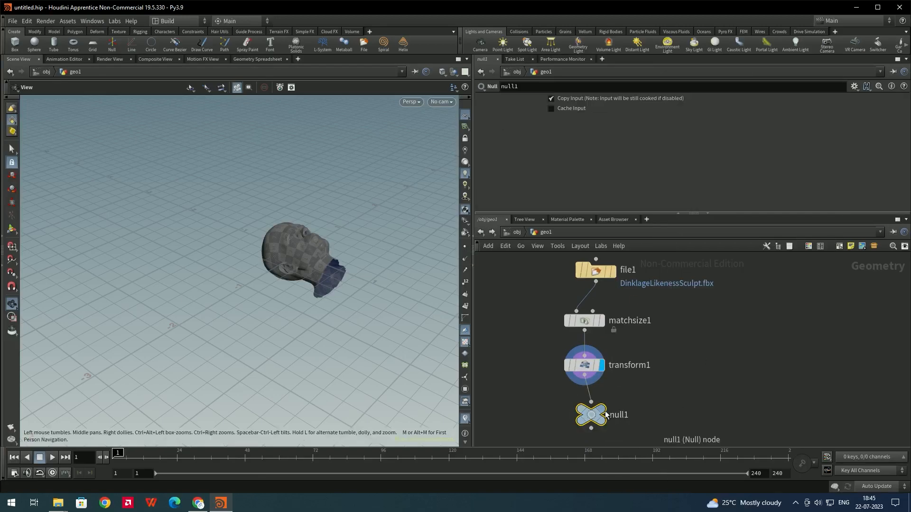
double_click(629, 416)
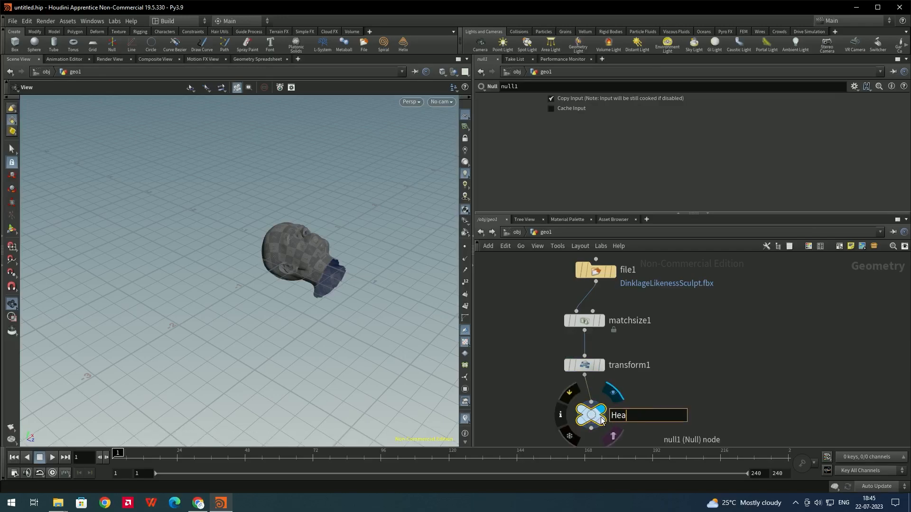
key("Return")
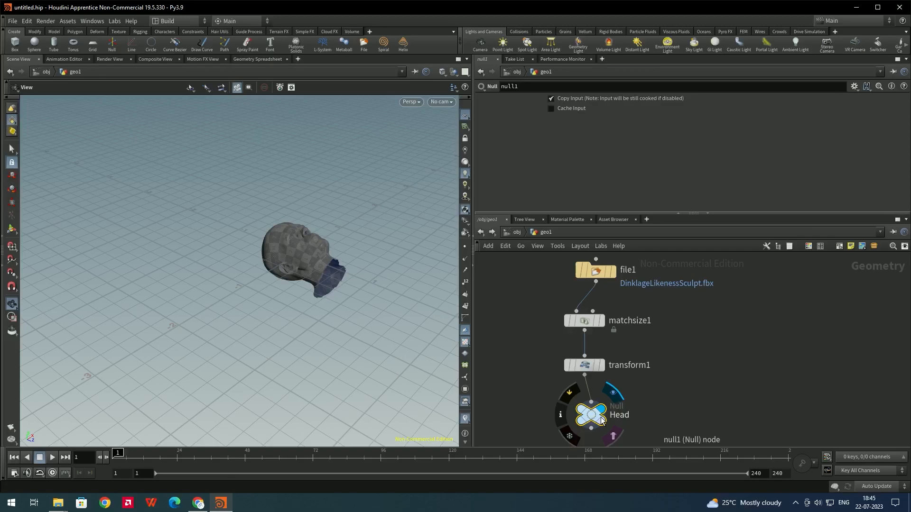
Return to the object level and rename the head's geometry object HEadModel
left_click(479, 233)
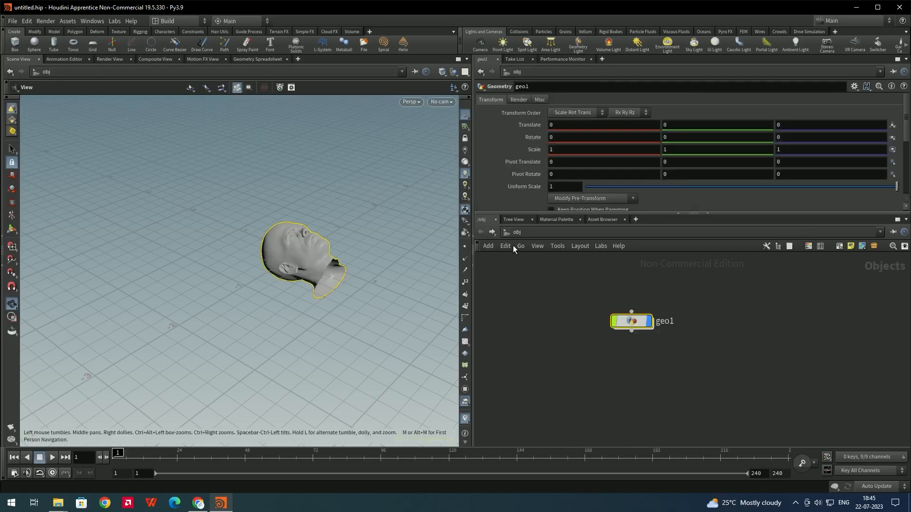
double_click(660, 322)
type("HE")
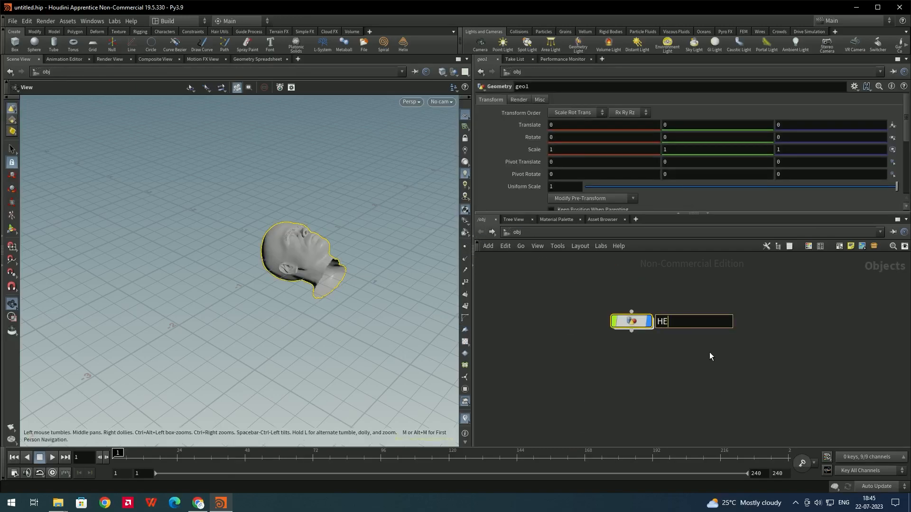
type("adModel")
key("Return")
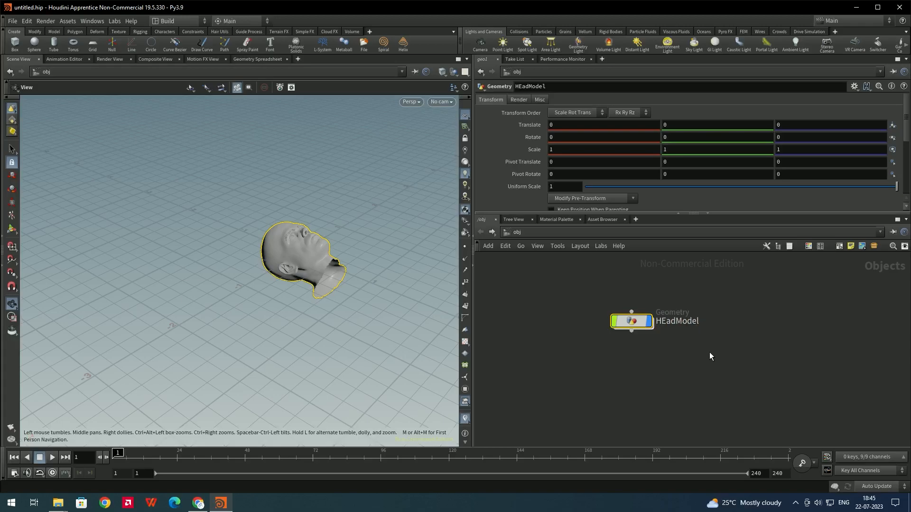
Add a second Geometry object named Cloth and save the scene as Cloth.hipnc
key("Tab")
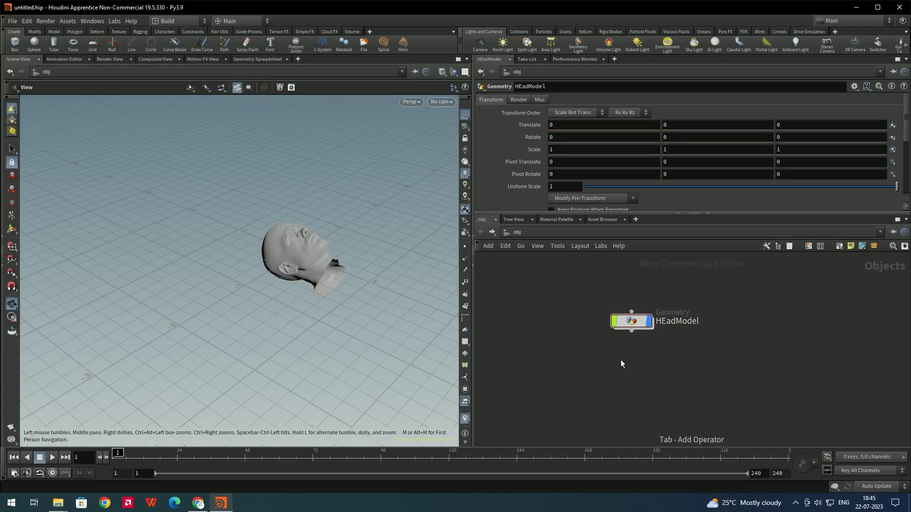
key("Return")
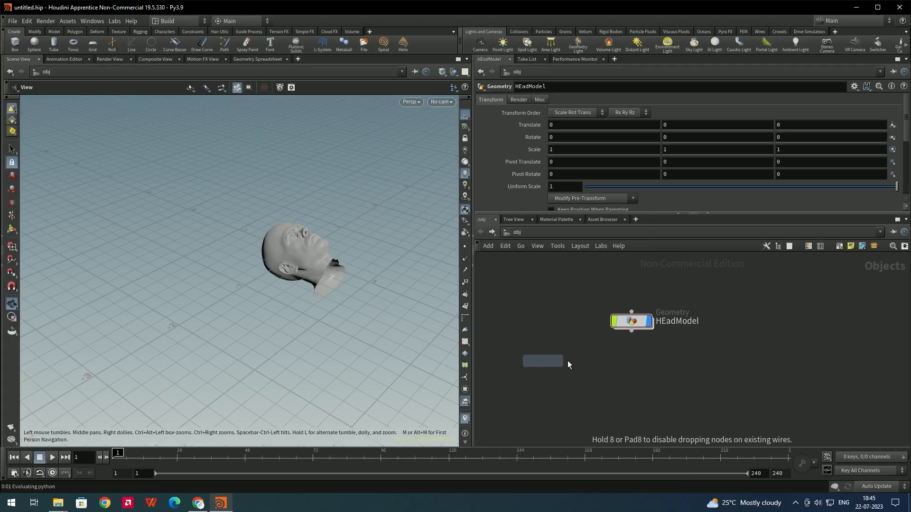
left_click(627, 377)
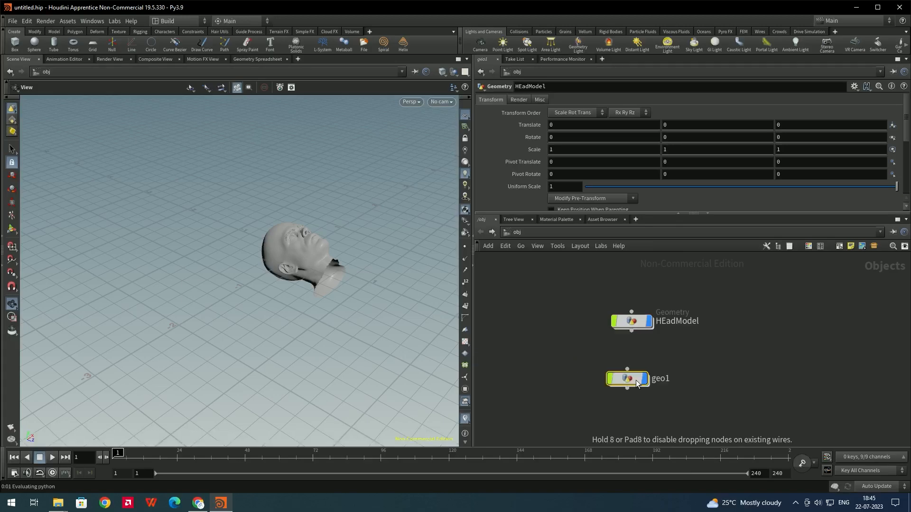
double_click(673, 380)
type("Cl")
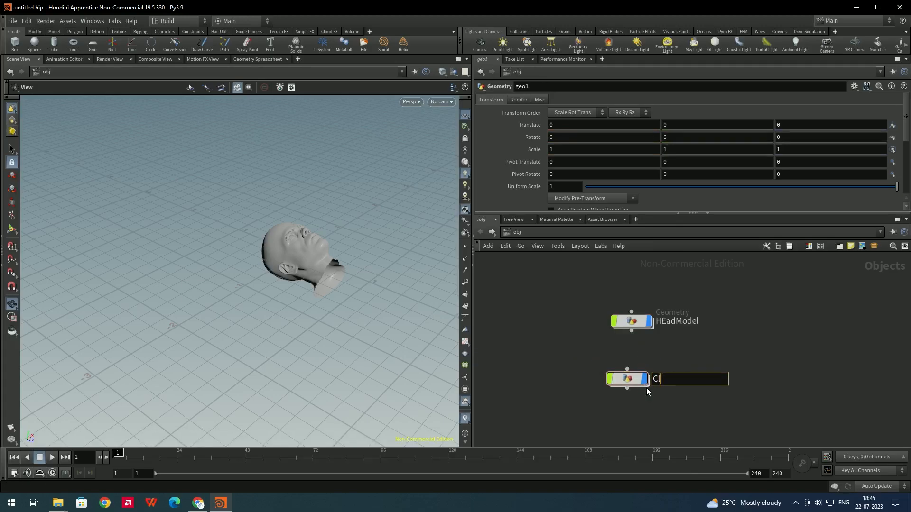
type("oth")
key("Return")
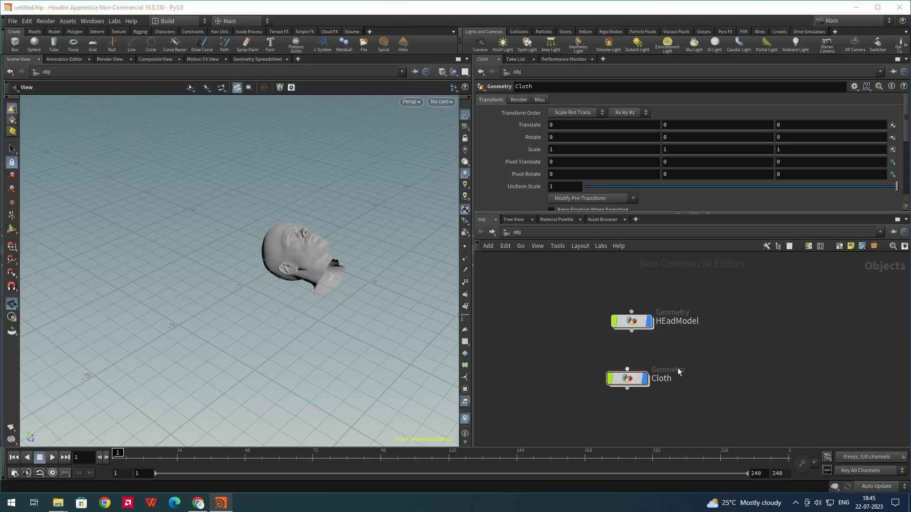
key("ctrl+s")
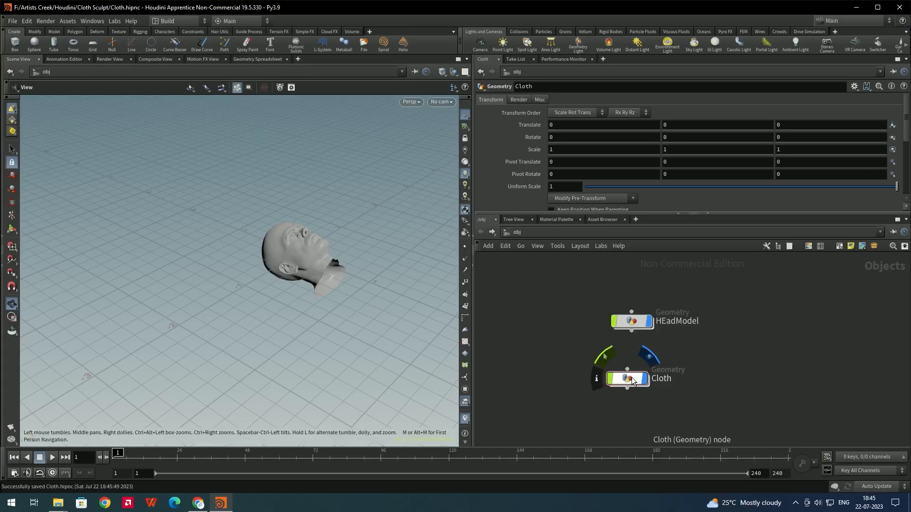
Create a Planar Patch node inside the Cloth object
double_click(628, 380)
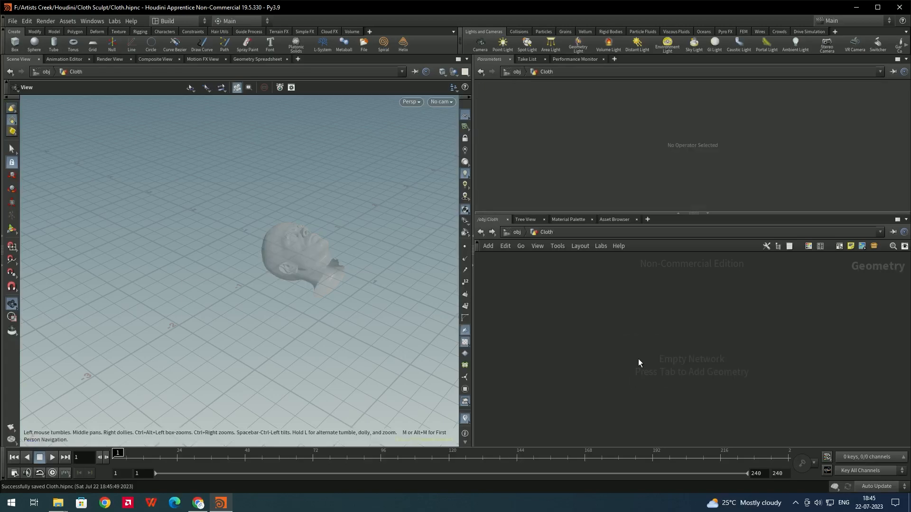
key("Tab")
type("plan")
key("Return")
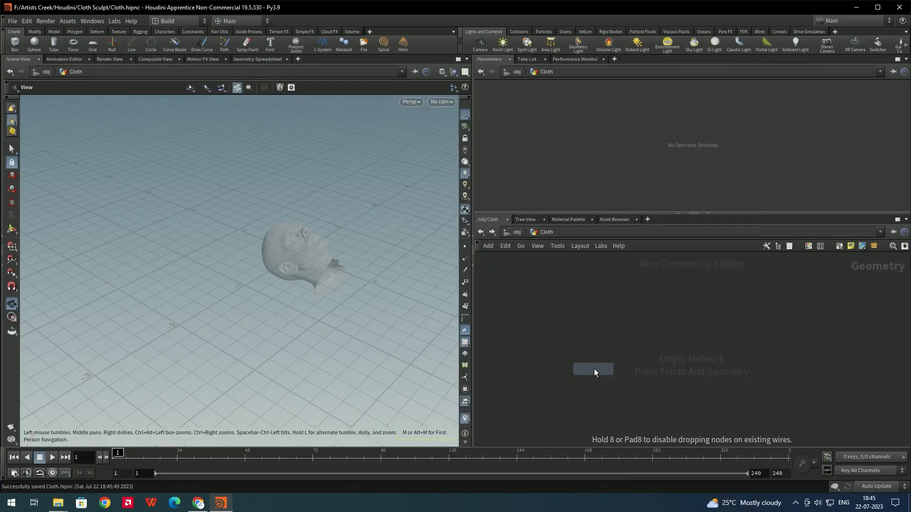
left_click(625, 326)
left_click_drag(371, 270, 285, 264)
mouse_move(629, 329)
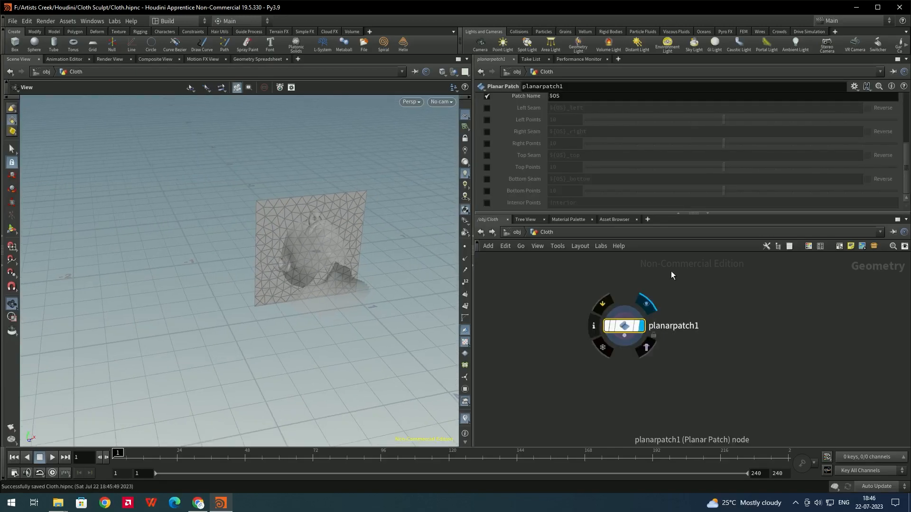
Set the planar patch's size to 3 by 3
scroll(543, 171, "up", 5)
left_click(564, 159)
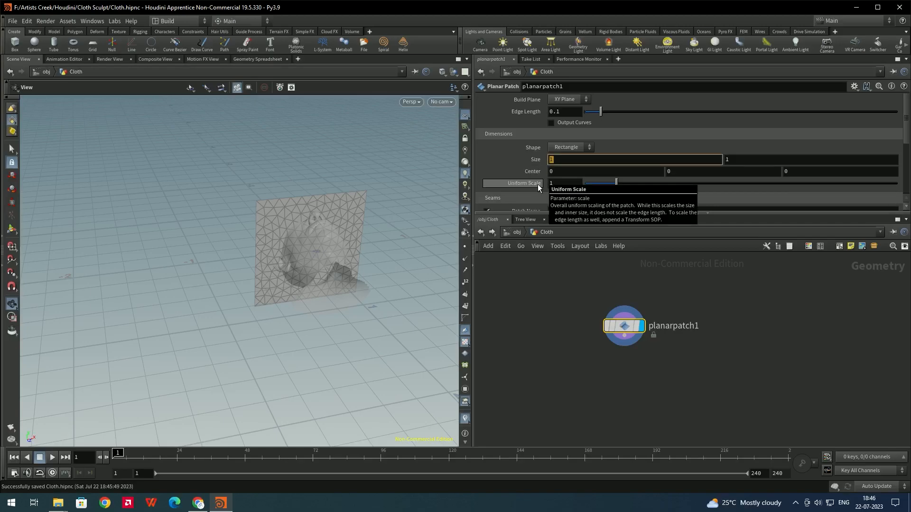
type("3")
key("Tab")
type("3")
key("Return")
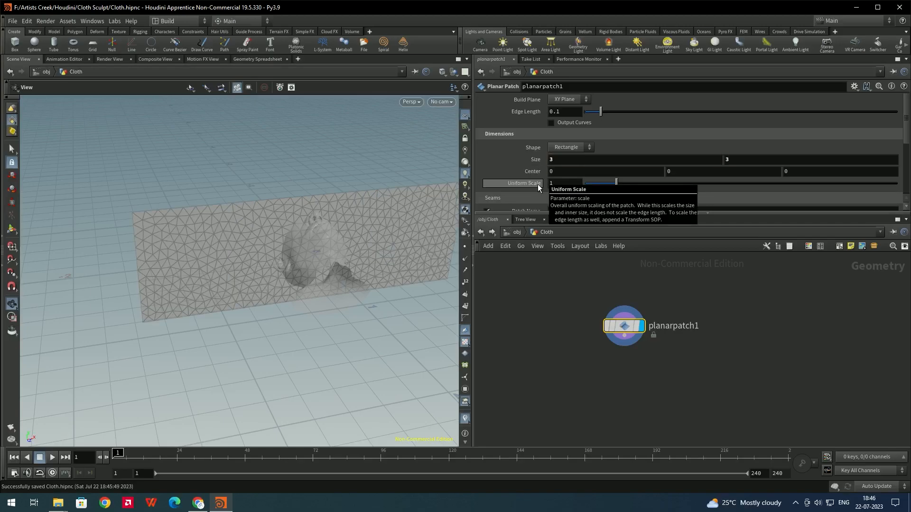
left_click_drag(335, 254, 383, 255)
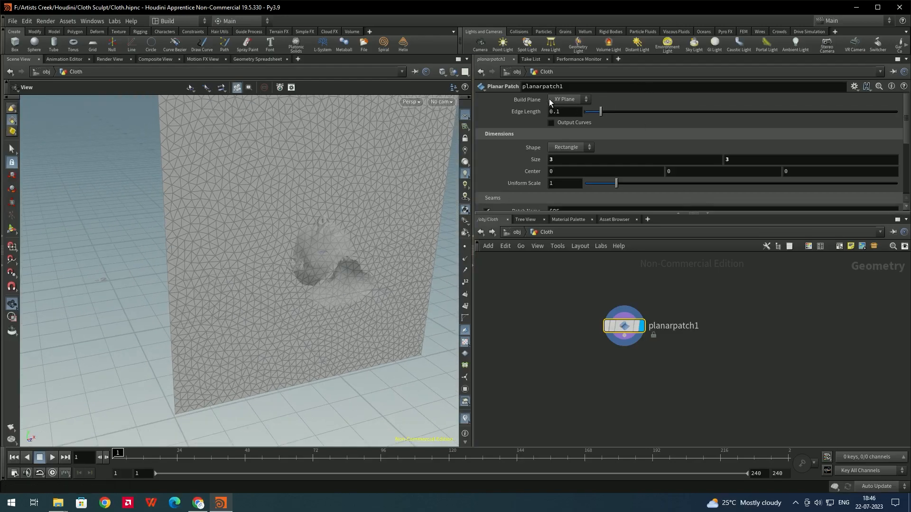
Change the planar patch's build plane so the cloth lies horizontally
left_click(573, 100)
left_click(562, 128)
left_click_drag(321, 278, 389, 240)
mouse_move(397, 276)
left_mouse_down()
mouse_move(404, 263)
mouse_move(411, 279)
left_mouse_up()
Raise the head in HEadModel's Transform node so it sits above the ground plane, and return to the object level
left_click(480, 232)
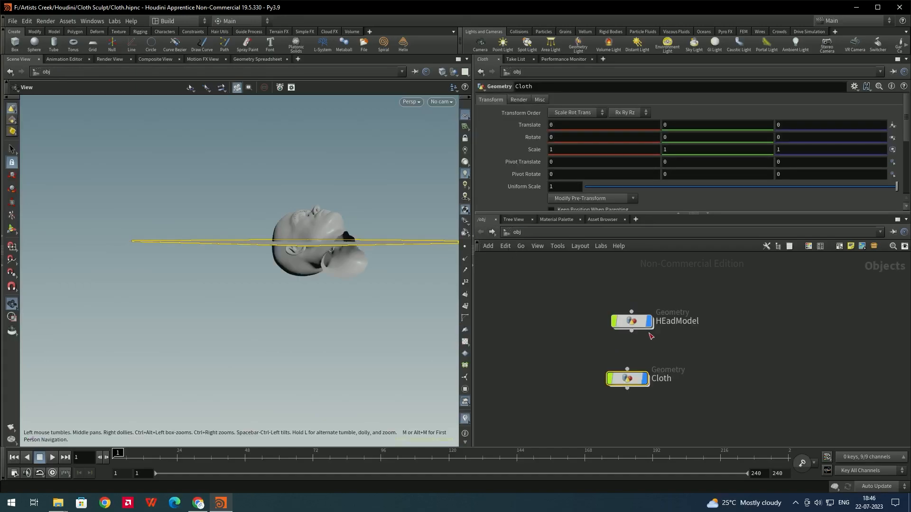
left_click(631, 321)
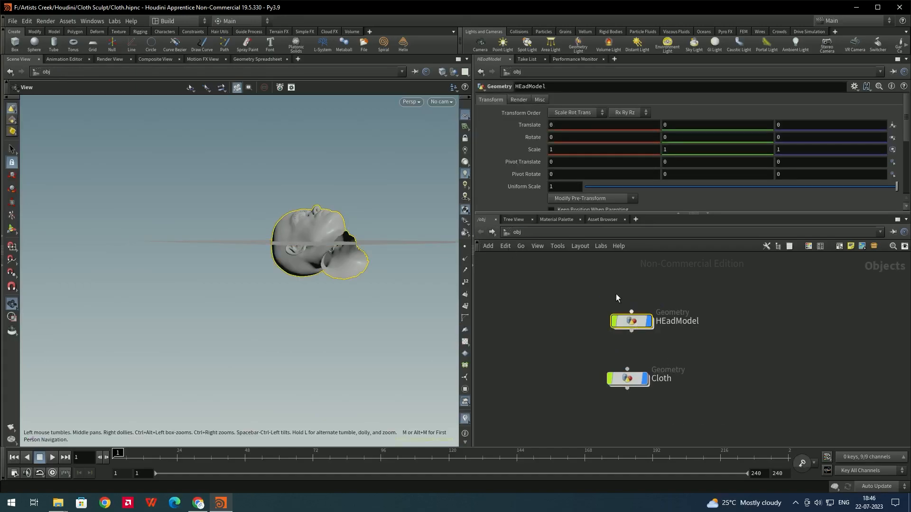
double_click(633, 322)
left_click(585, 369)
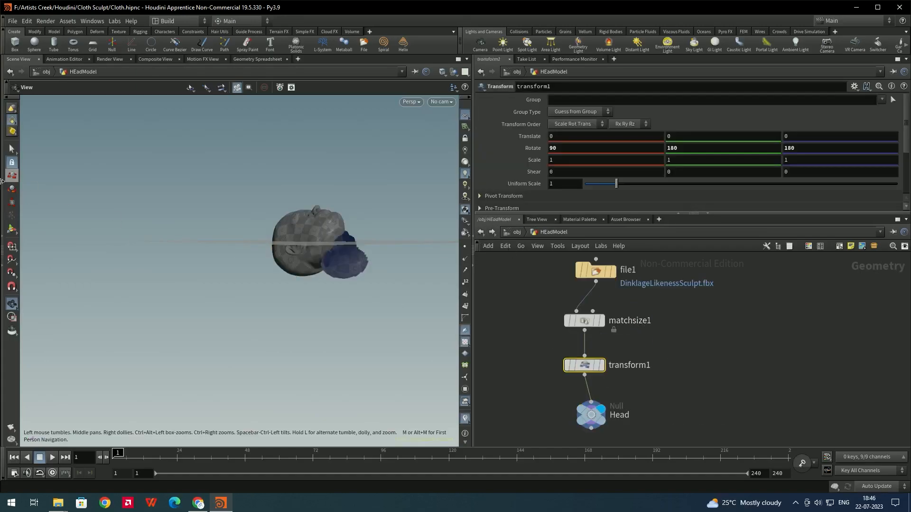
left_click(13, 229)
left_click_drag(313, 237, 355, 243, "alt")
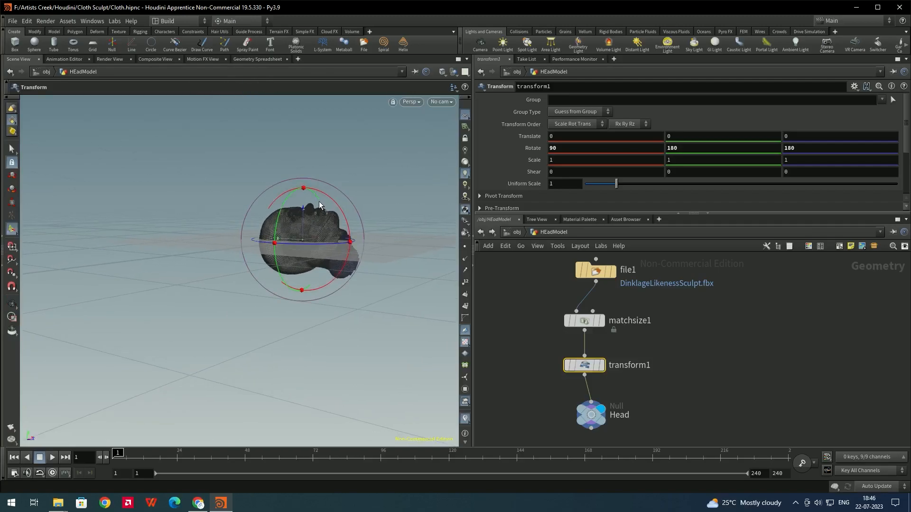
left_click_drag(304, 210, 350, 192)
key("Escape")
key("Escape")
left_click(517, 232)
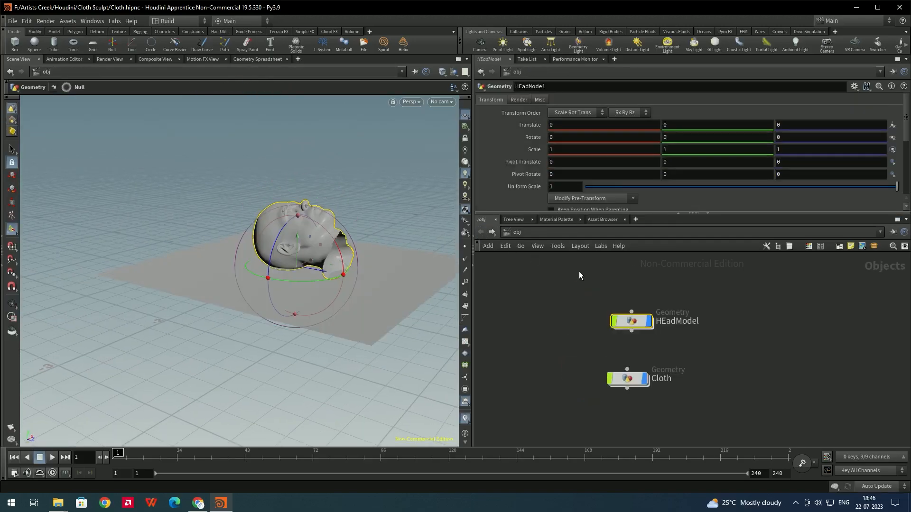
Add a Transform node inside the Cloth object and connect the planar patch to it
double_click(627, 378)
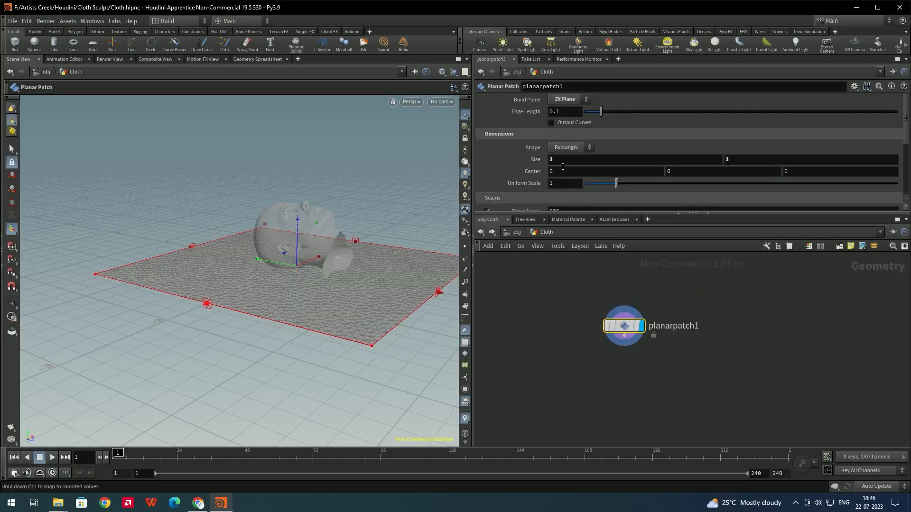
scroll(519, 162, "down", 2)
scroll(517, 160, "up", 2)
key("Tab")
type("tr")
key("Down")
key("Down")
key("Return")
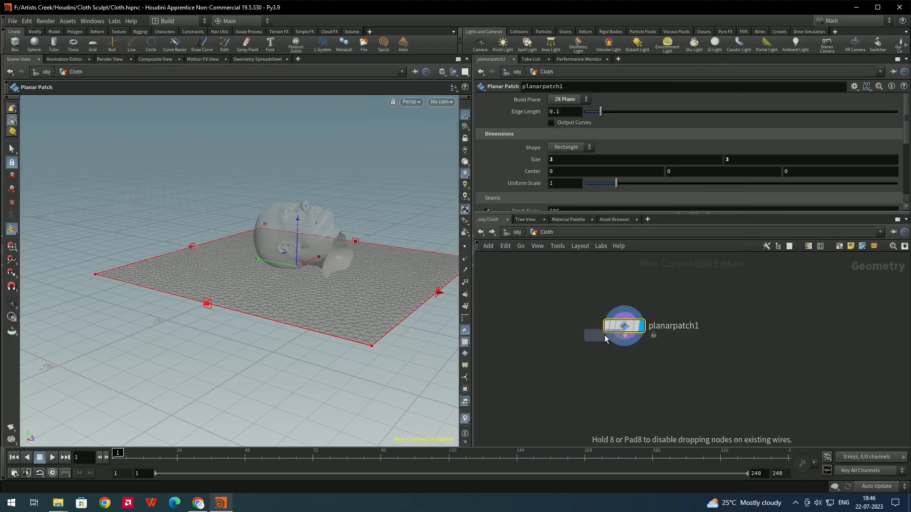
left_click(623, 365)
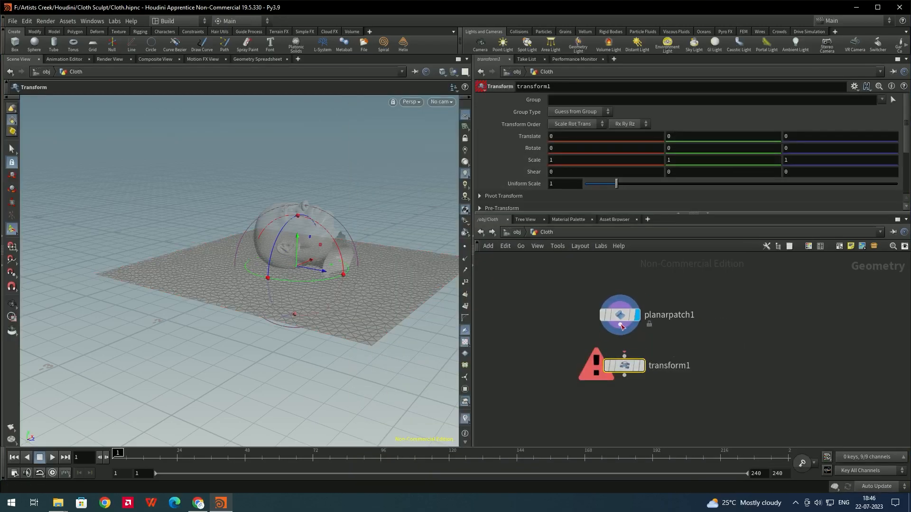
left_click(620, 367)
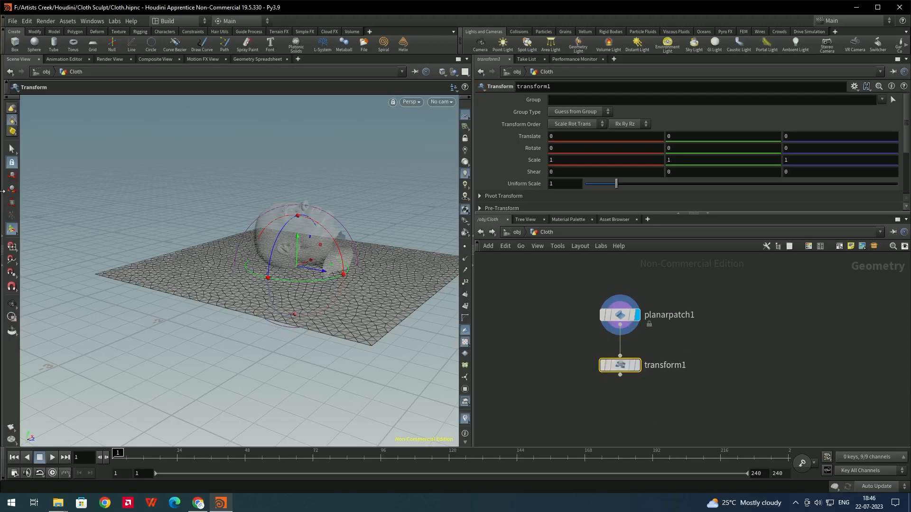
Move the cloth patch up about 0.75 on Y above the head and display the Transform node's result
left_click_drag(290, 245, 270, 242)
left_click(578, 267)
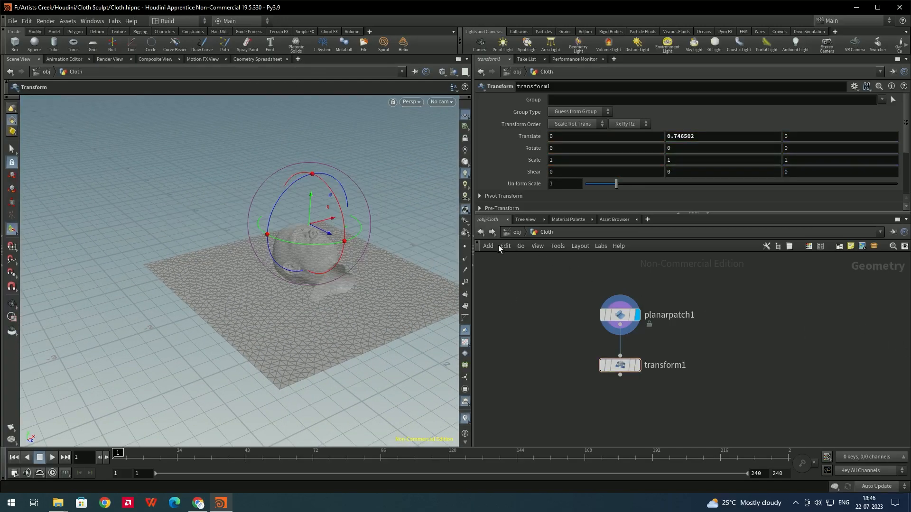
left_click(637, 365)
left_click_drag(329, 297, 348, 297, "alt")
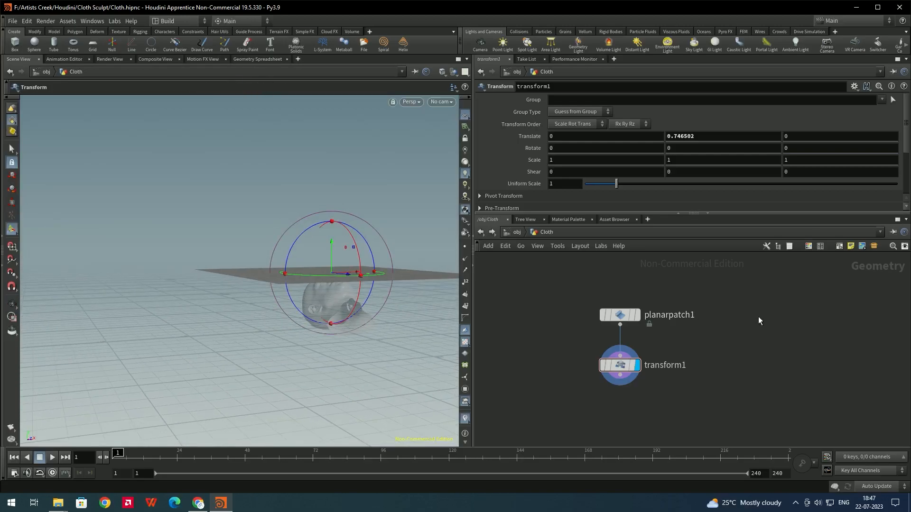
mouse_move(314, 260)
left_mouse_down("alt")
mouse_move(307, 258)
mouse_move(315, 264)
left_mouse_up("alt")
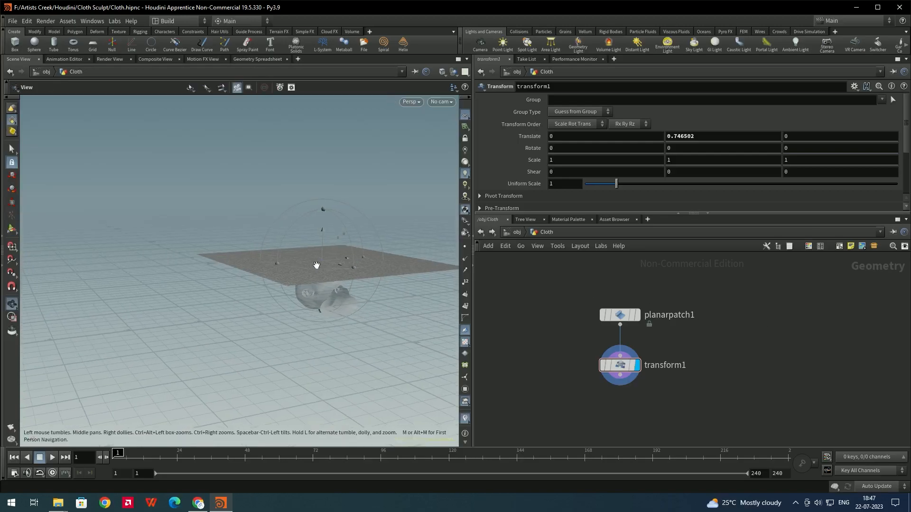
Add an Object Merge node beside the planar patch in the Cloth network
key("Tab")
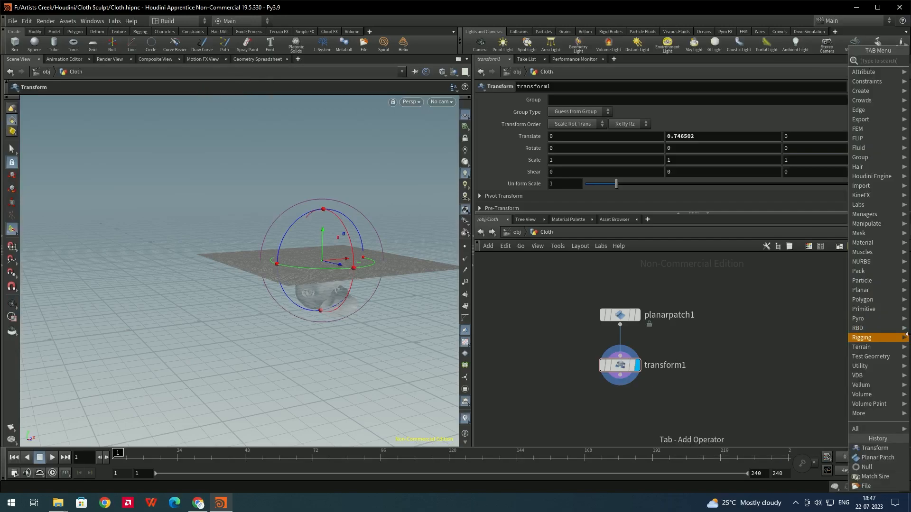
type("obj")
key("Return")
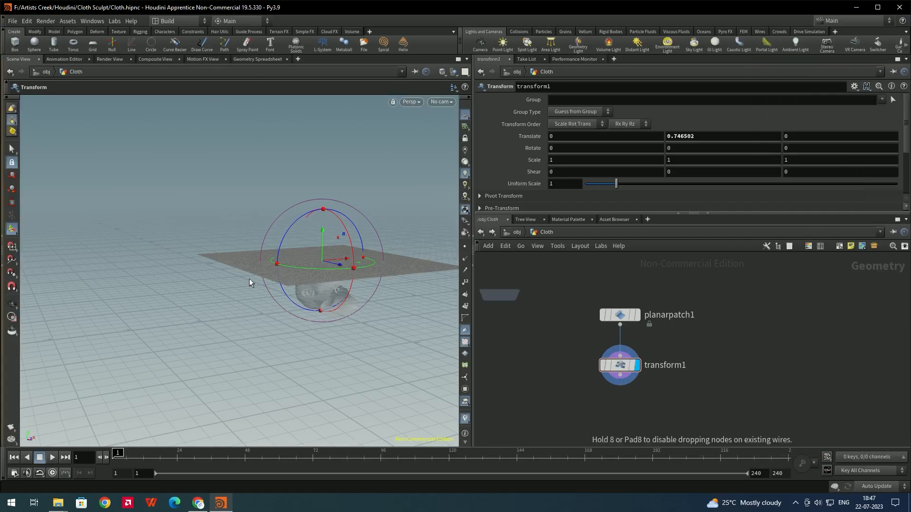
left_click(790, 326)
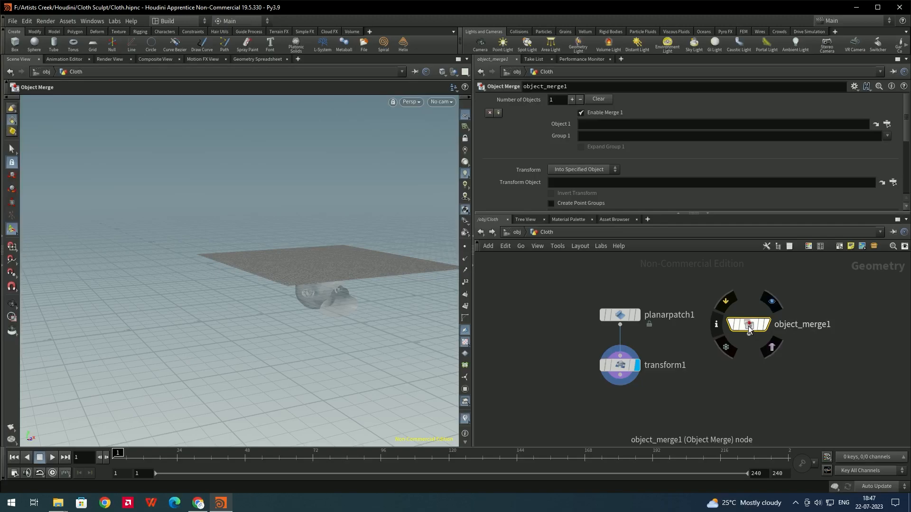
Set the Object Merge node's Object 1 to /obj/HEadModel/Head
left_click(481, 233)
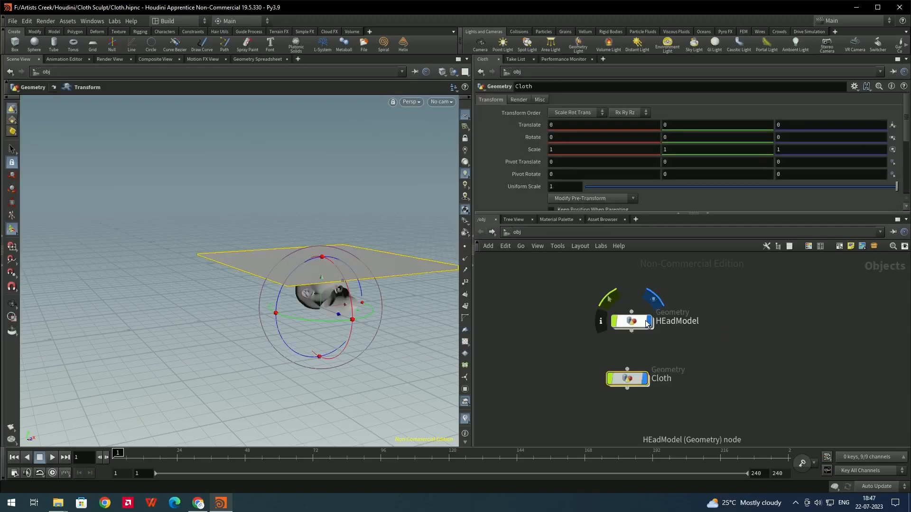
left_click(492, 233)
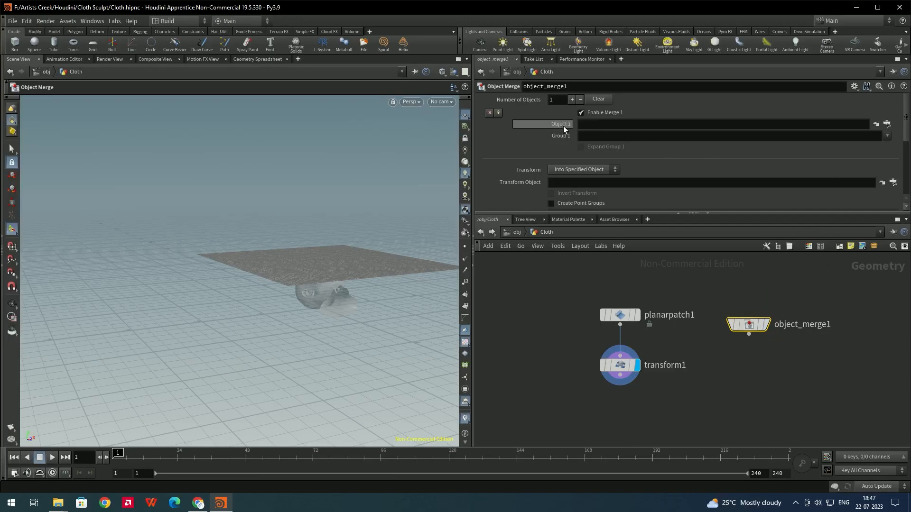
left_click(887, 125)
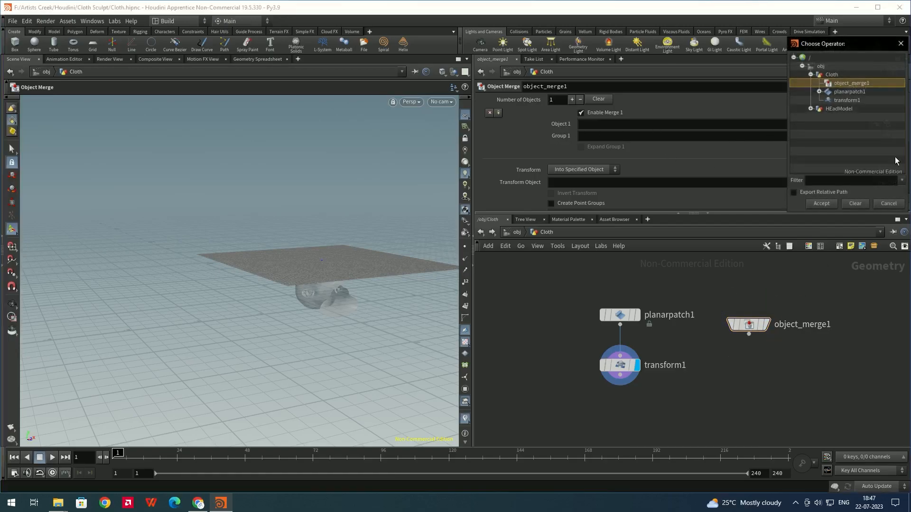
left_click(811, 109)
left_click(841, 117)
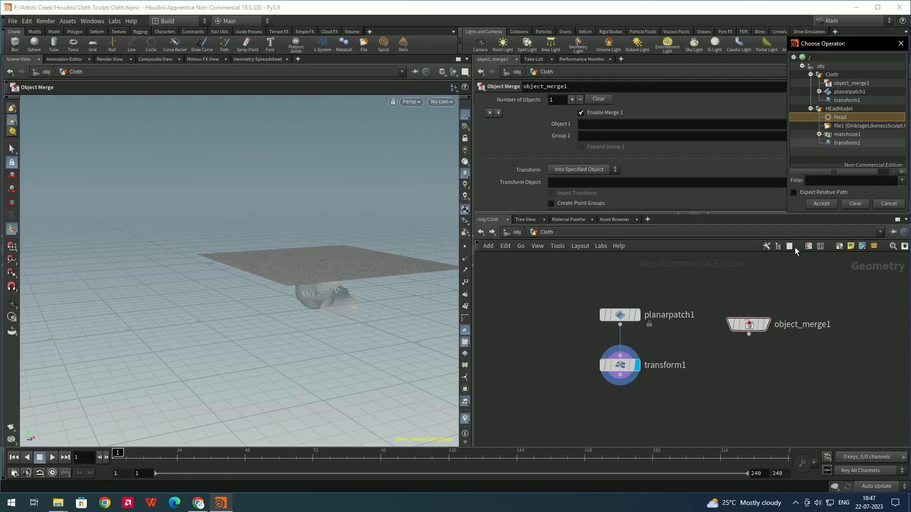
left_click(818, 204)
left_click_drag(753, 324, 766, 305)
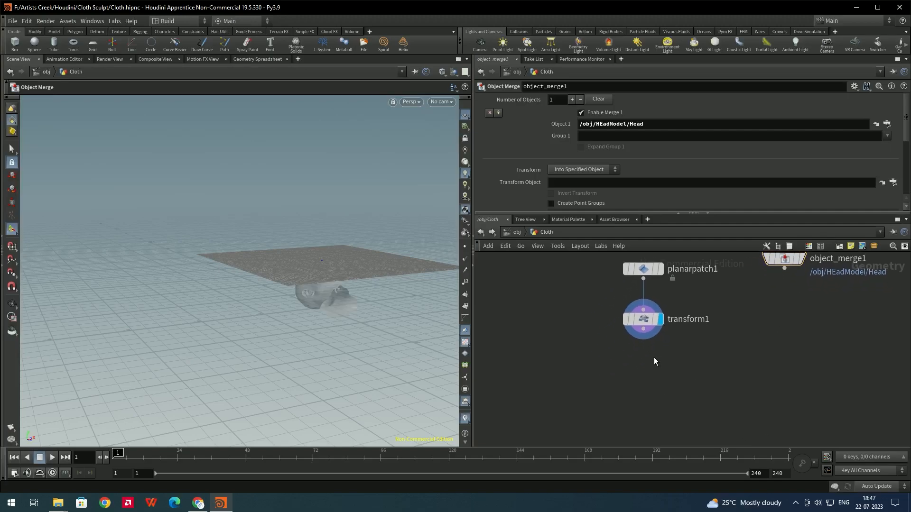
Add a Vellum Configure Cloth node and connect the cloth's Transform node to its geometry input
key("Tab")
type("vell")
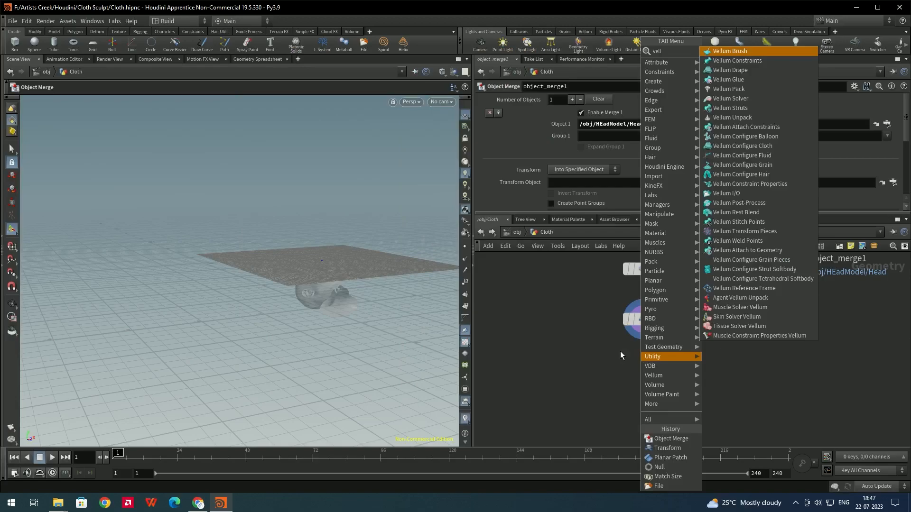
key("Escape")
key("Escape")
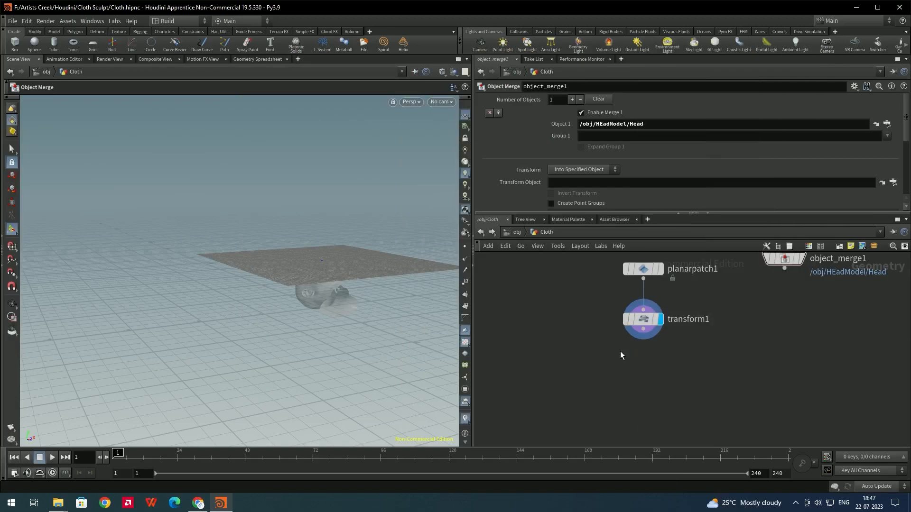
left_click(656, 379)
left_click_drag(643, 328, 653, 374)
Place a Vellum Solver node below the Vellum cloth constraints node
key("Tab")
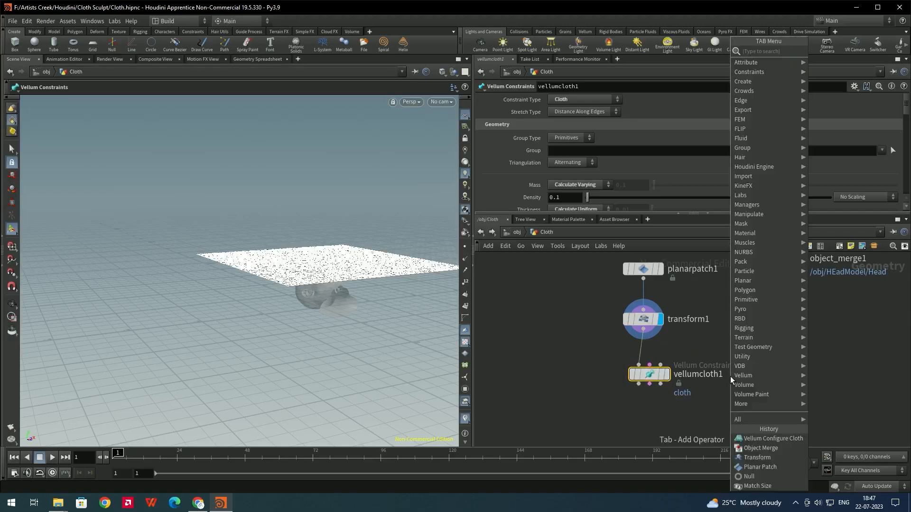
type("vell so")
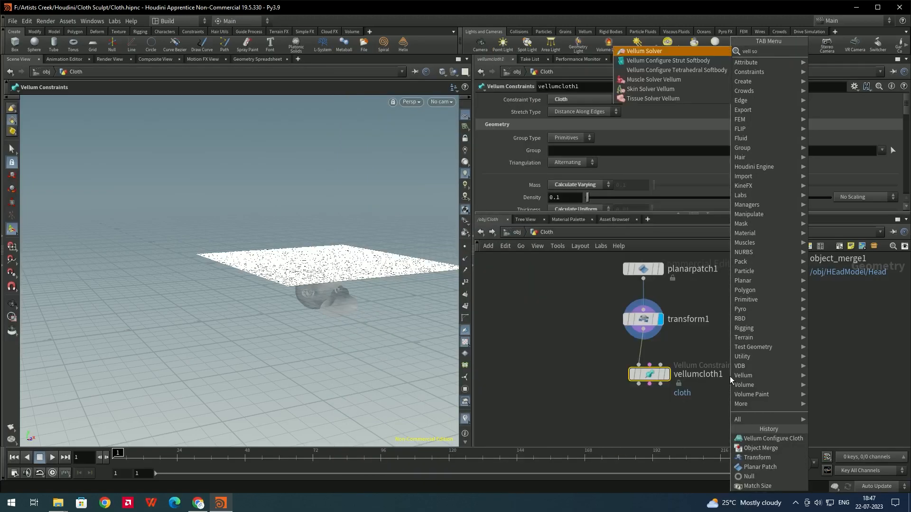
key("Return")
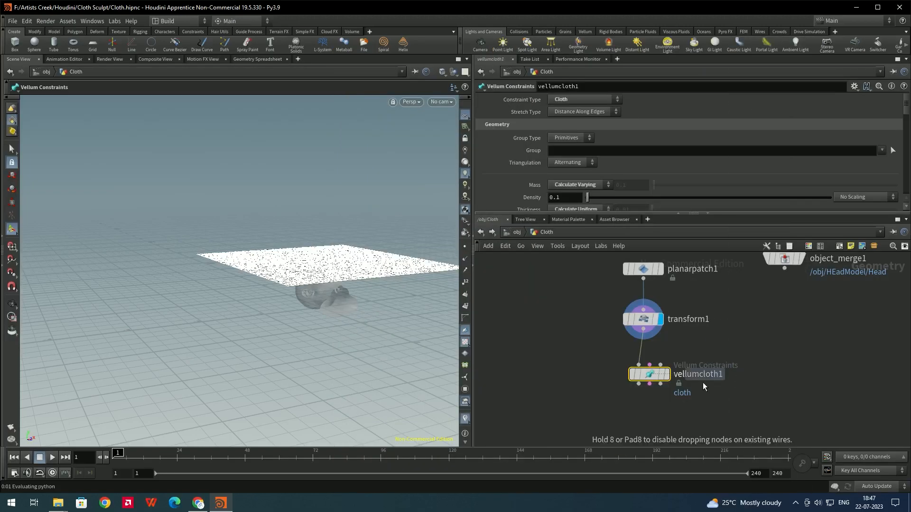
left_click(664, 417)
Wire the cloth node's geometry and constraint outputs into the matching Vellum Solver inputs, and save the scene
scroll(730, 373, "down", 1)
middle_click_drag(730, 373, 716, 336)
scroll(642, 361, "up", 3)
left_click_drag(642, 333, 643, 361)
left_click(643, 365)
left_click(658, 332)
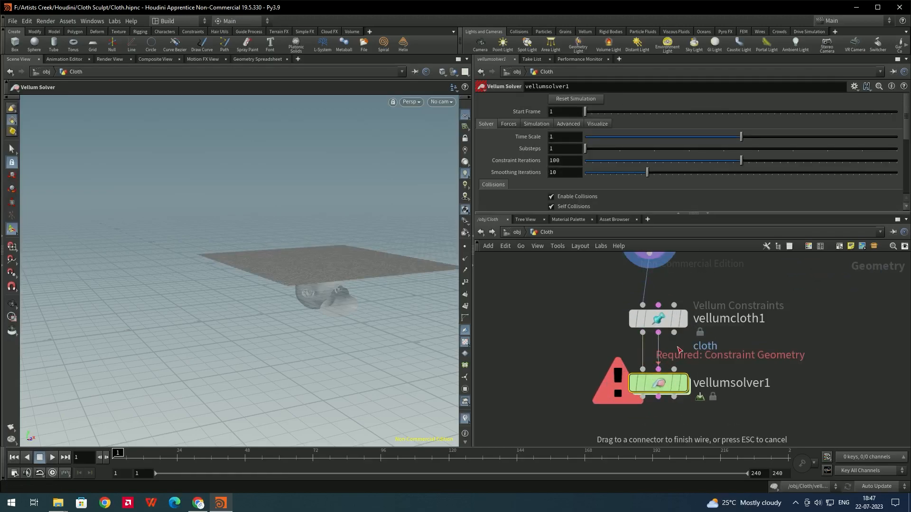
left_click(678, 355)
key("ctrl+s")
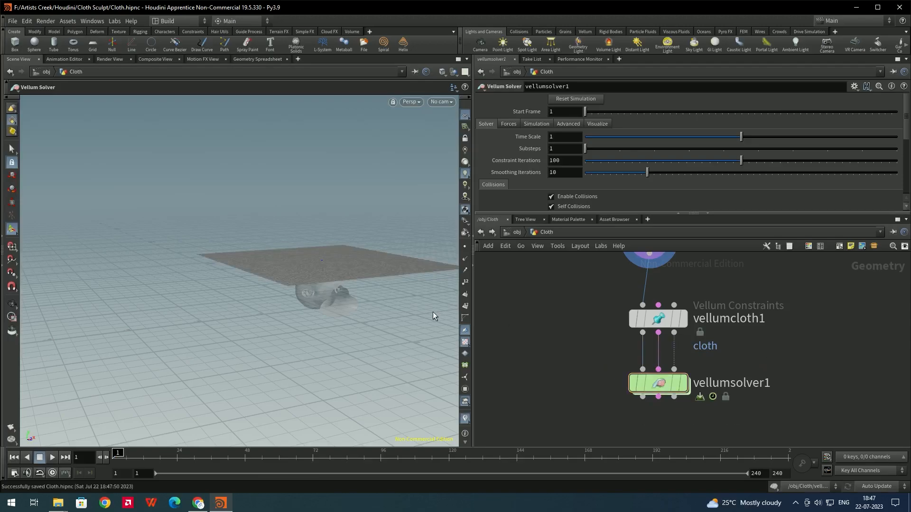
Add a Grid node below the Object Merge node to create a ground surface
key("Escape")
mouse_move(321, 281)
left_mouse_down()
mouse_move(346, 301)
mouse_move(367, 296)
mouse_move(289, 281)
mouse_move(283, 264)
mouse_move(324, 268)
left_mouse_up()
scroll(789, 366, "down", 3)
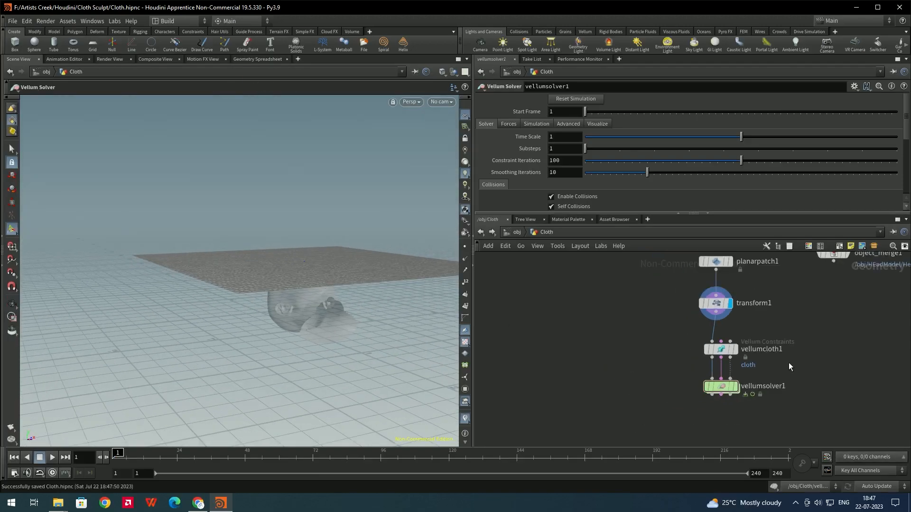
middle_click_drag(858, 367, 707, 344)
key("Tab")
mouse_move(733, 357)
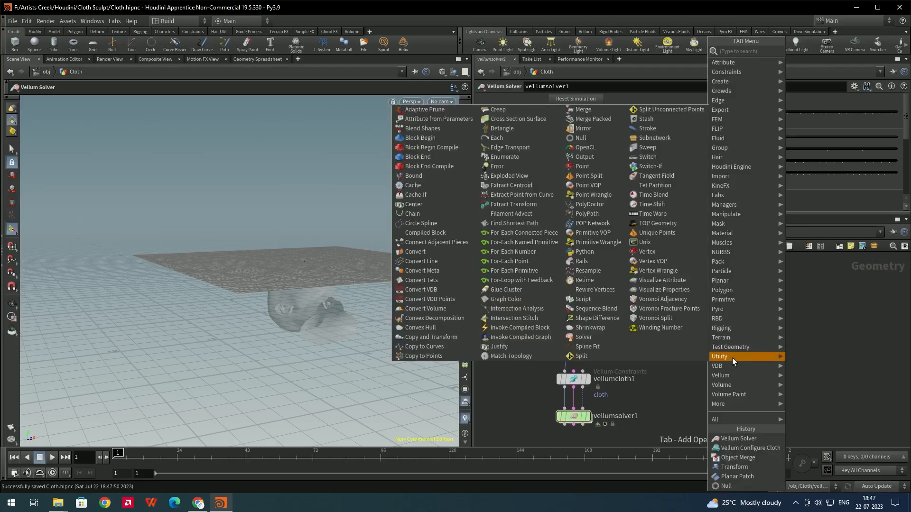
type("null")
key("Return")
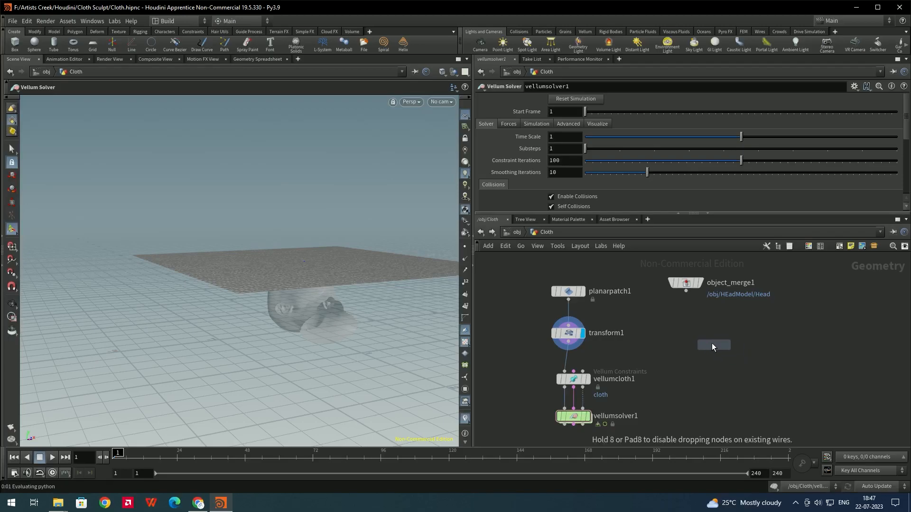
left_click(705, 336)
mouse_move(293, 298)
left_mouse_down()
mouse_move(274, 294)
mouse_move(329, 271)
mouse_move(277, 315)
mouse_move(285, 308)
left_mouse_up()
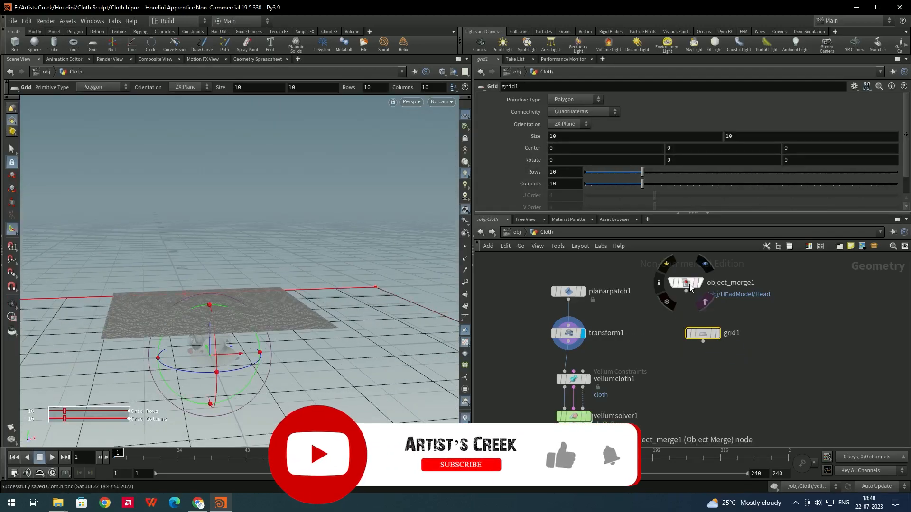
Add a Merge node and connect the head's Object Merge and the grid into it
left_click(685, 283)
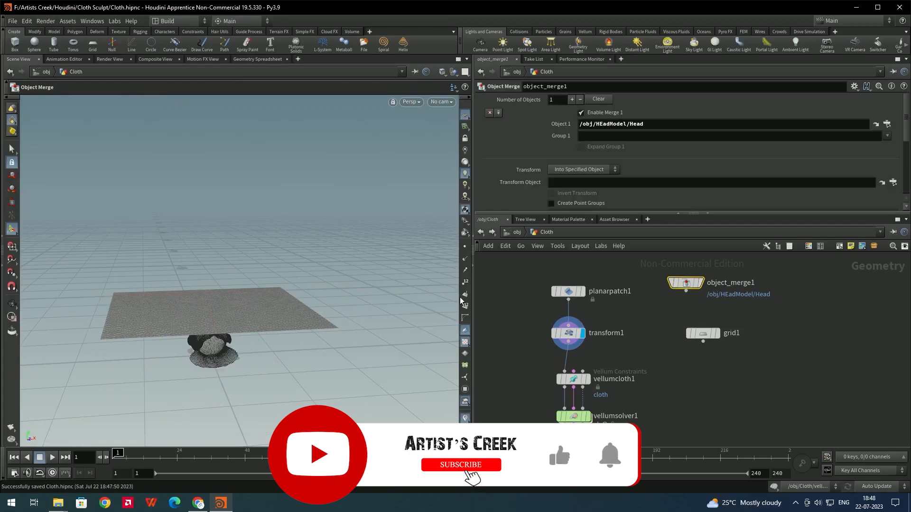
left_click_drag(702, 332, 739, 317)
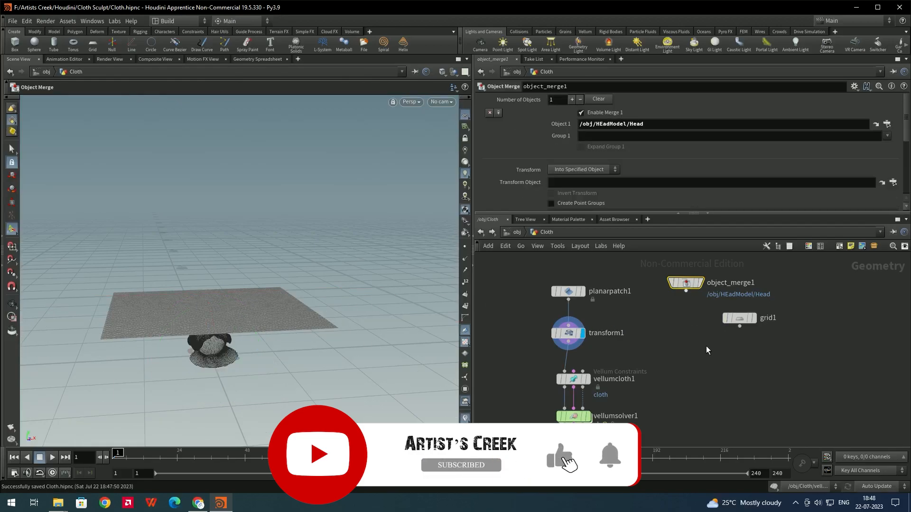
key("Tab")
type("mer")
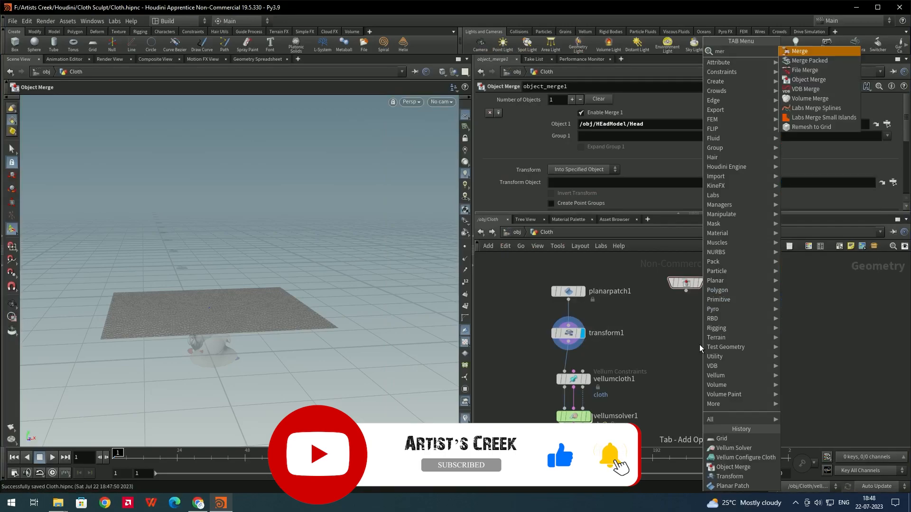
key("Return")
left_click(683, 358)
left_click_drag(686, 292, 687, 351)
left_click_drag(740, 326, 705, 357)
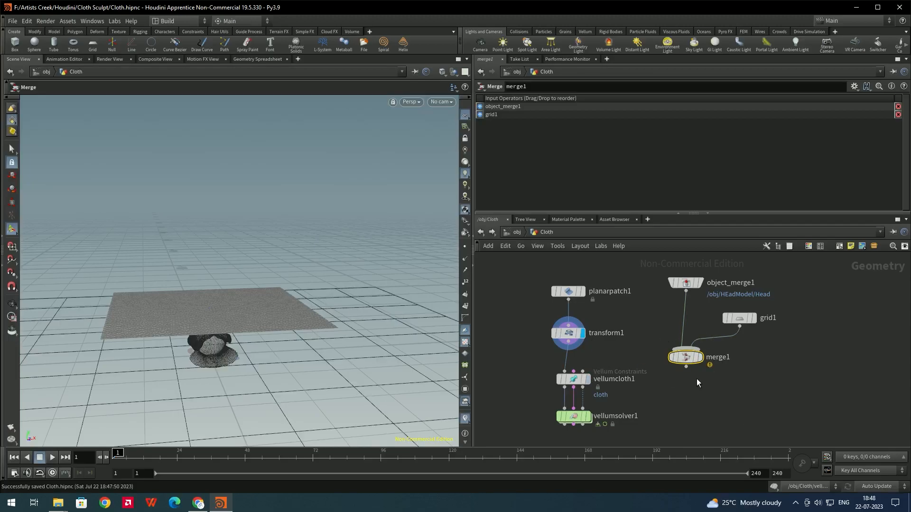
Connect the Merge node's output to the Vellum cloth node's collision input, and play the timeline briefly
left_click(582, 371)
left_click_drag(302, 292, 279, 242, "alt")
right_click_drag(278, 242, 252, 269, "alt")
left_click_drag(252, 269, 218, 268, "alt")
mouse_move(147, 330)
right_mouse_down("alt")
mouse_move(244, 293)
mouse_move(148, 319)
right_mouse_up("alt")
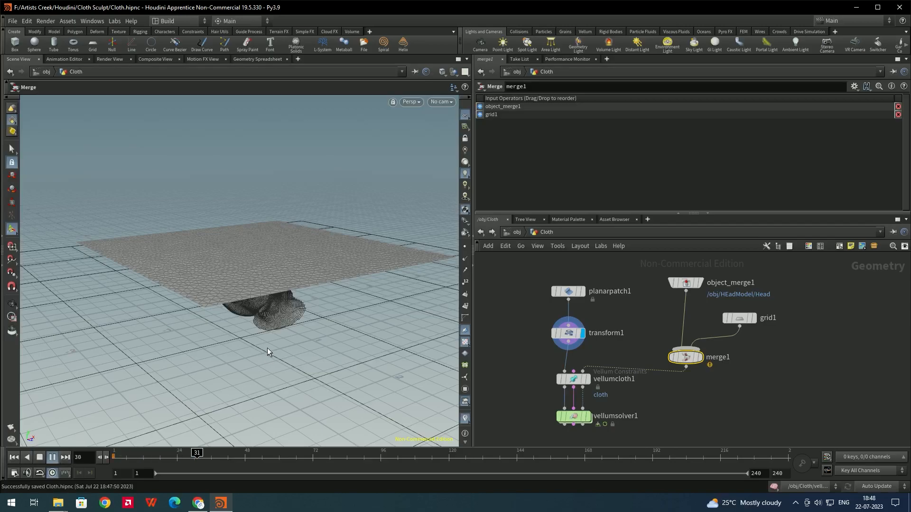
left_click(39, 457)
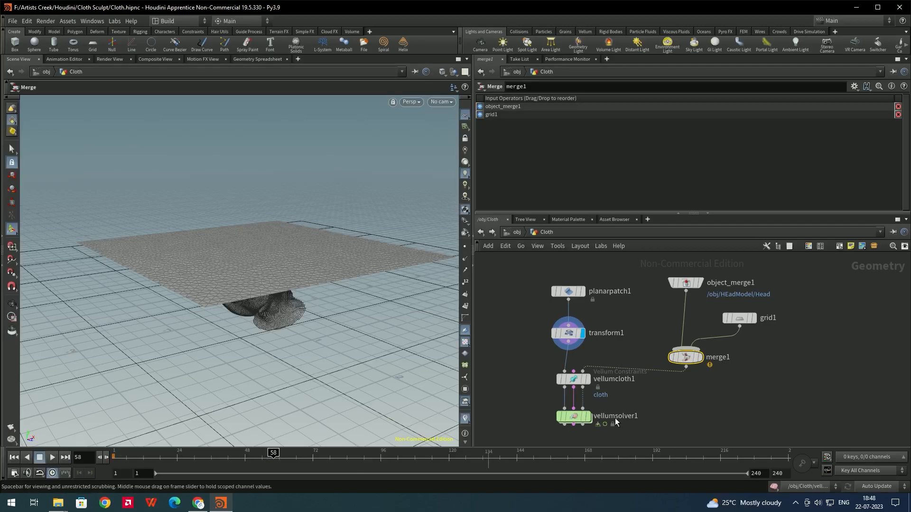
Display the Vellum Solver's result, save the scene, and play the simulation from the first frame before rewinding it
left_click(588, 416)
key("ctrl+s")
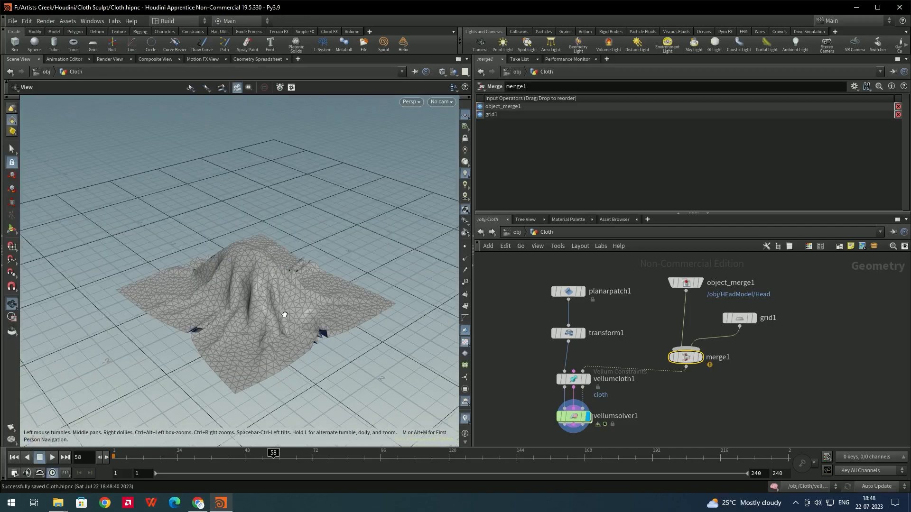
left_click(17, 457)
left_click(52, 457)
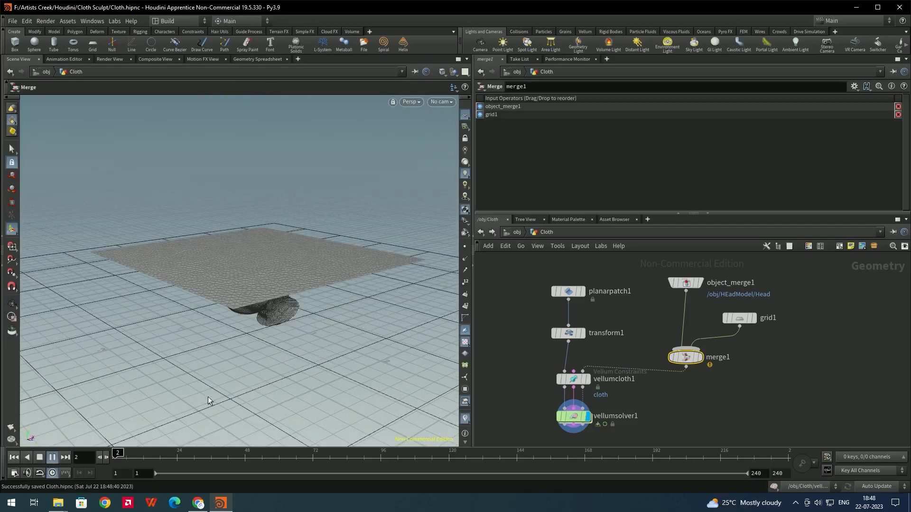
left_click_drag(274, 290, 254, 293, "alt")
left_click(11, 460)
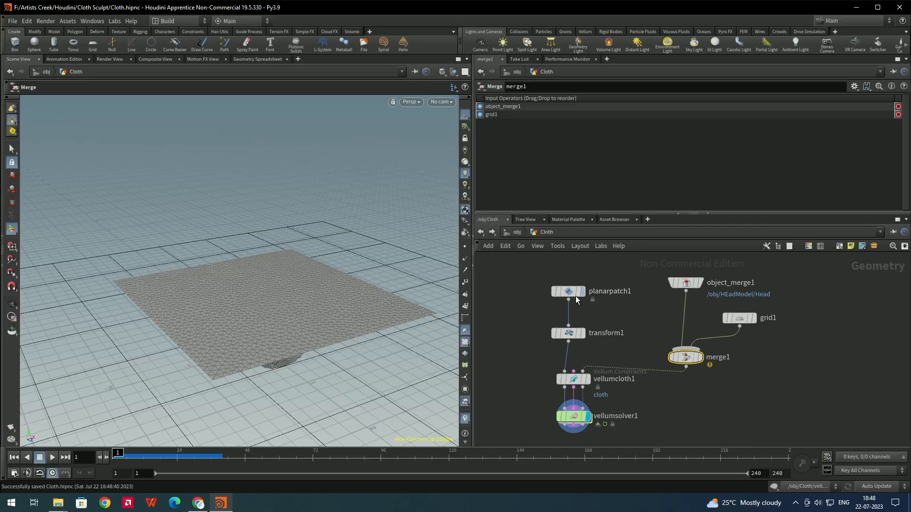
Set the Planar Patch size to 4 by 4
left_click(572, 294)
left_click(573, 159)
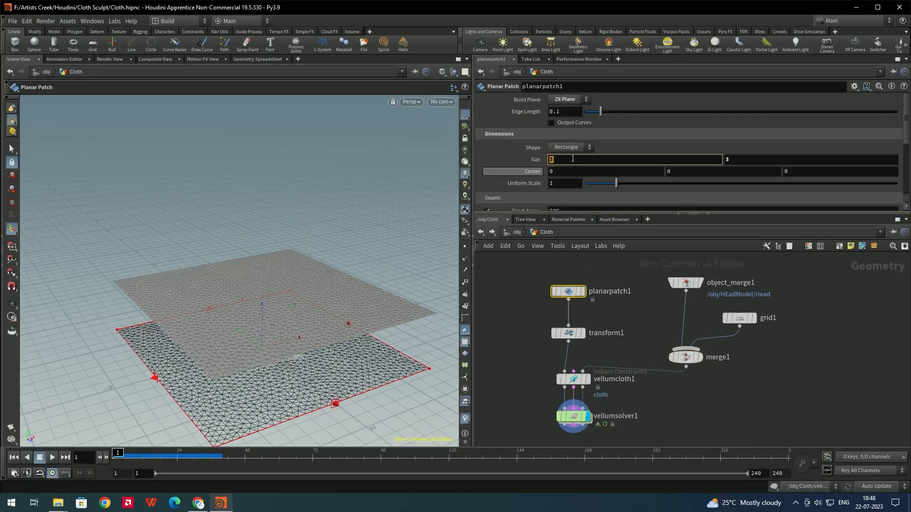
key("Tab")
key("Return")
key("Escape")
Play the simulation with the enlarged patch, stop it, and examine the folds over the head
left_click_drag(155, 305, 266, 305)
key("Return")
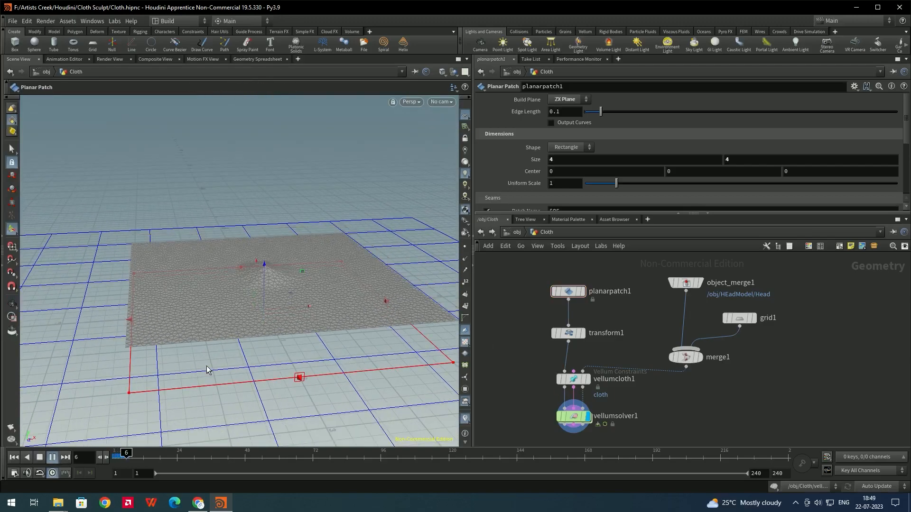
left_click(43, 459)
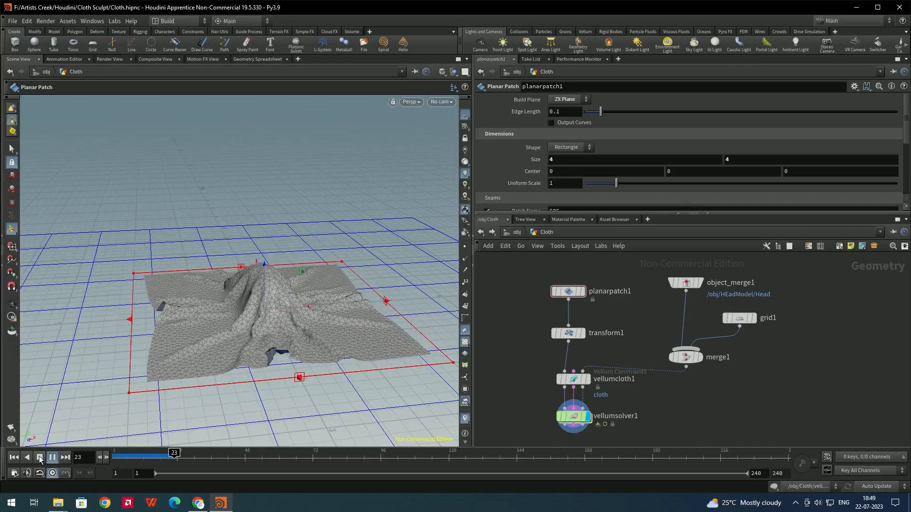
key("Escape")
left_click_drag(308, 304, 280, 267)
key("Return")
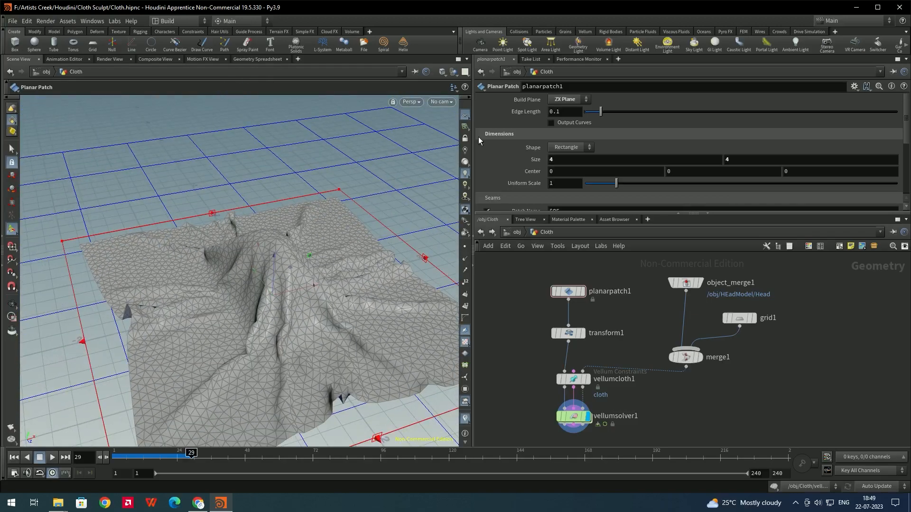
Return the timeline to the first frame and save the scene
left_click_drag(252, 272, 316, 274, "alt")
left_click(14, 458)
left_click_drag(271, 343, 287, 277, "alt")
key("ctrl+s")
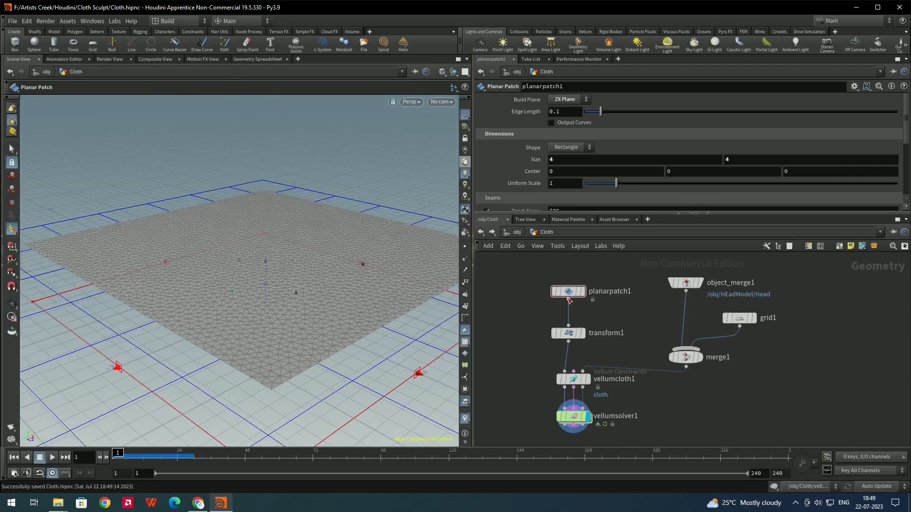
Set the Planar Patch edge length to 0.02 for a denser cloth mesh
left_click(568, 293)
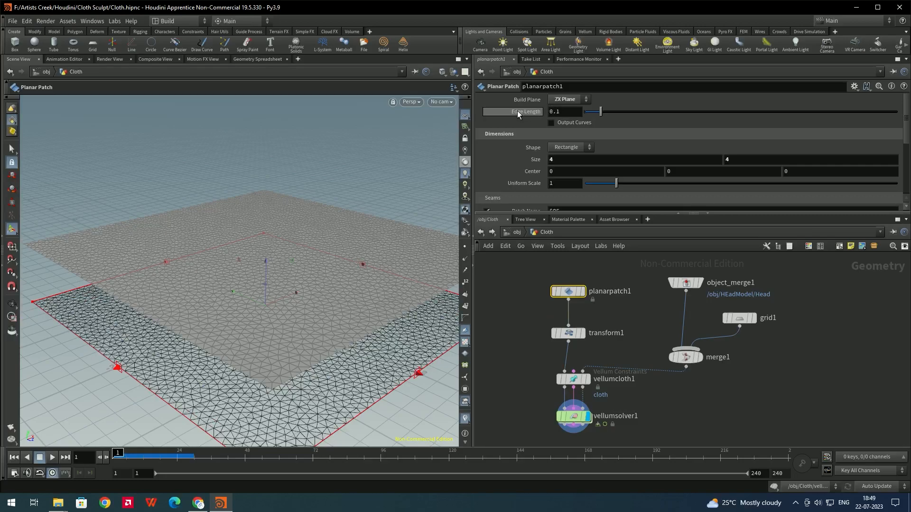
left_click(577, 112)
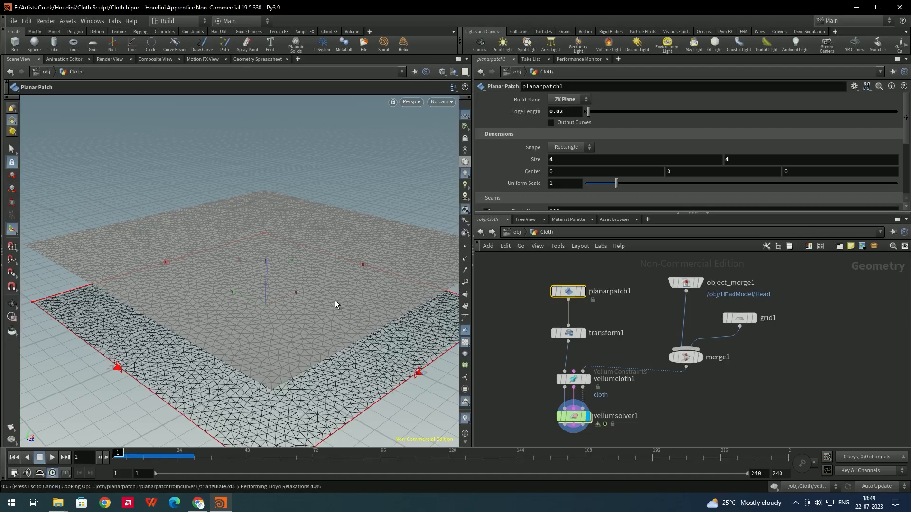
left_click_drag(316, 292, 292, 281, "alt")
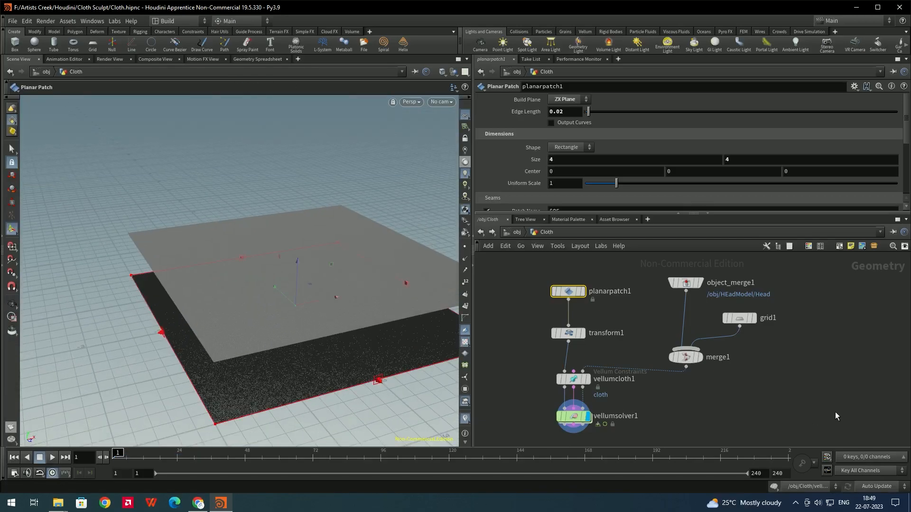
left_click(836, 414)
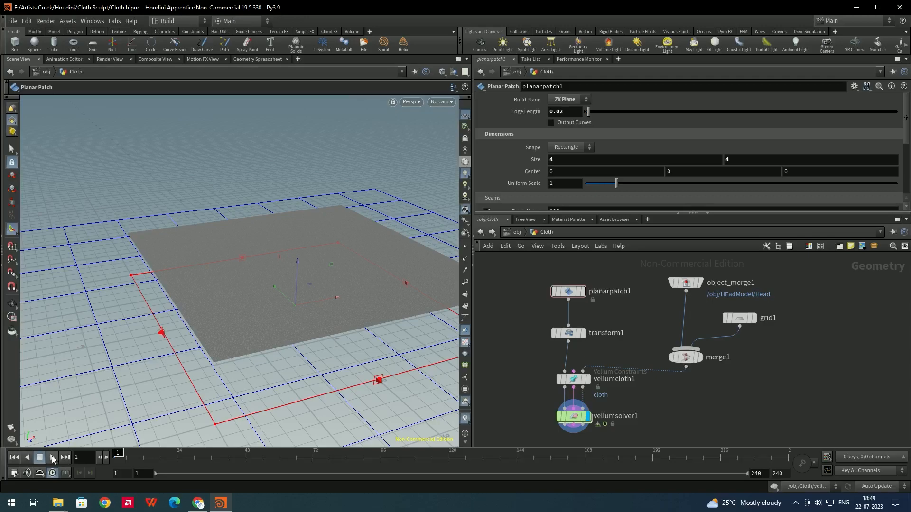
Play the simulation with the denser mesh, stop it, and examine the drape closely around the head
left_click(54, 459)
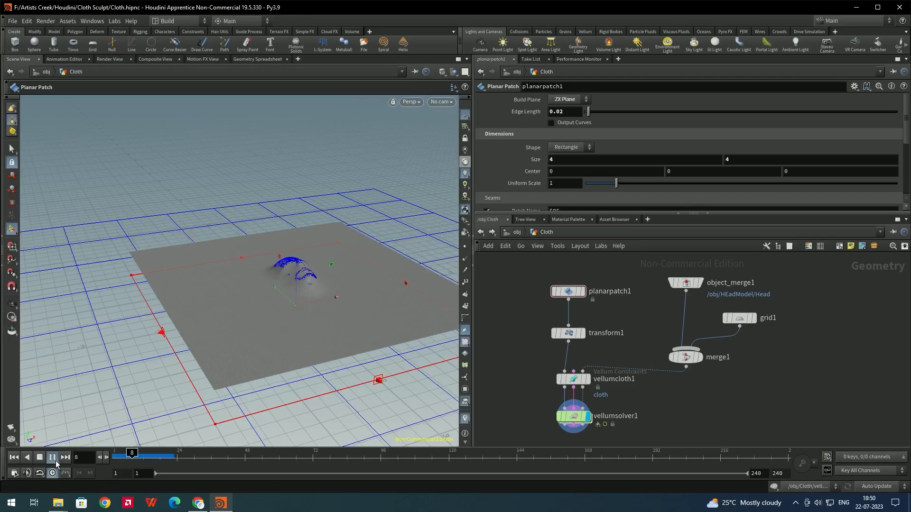
left_click(39, 458)
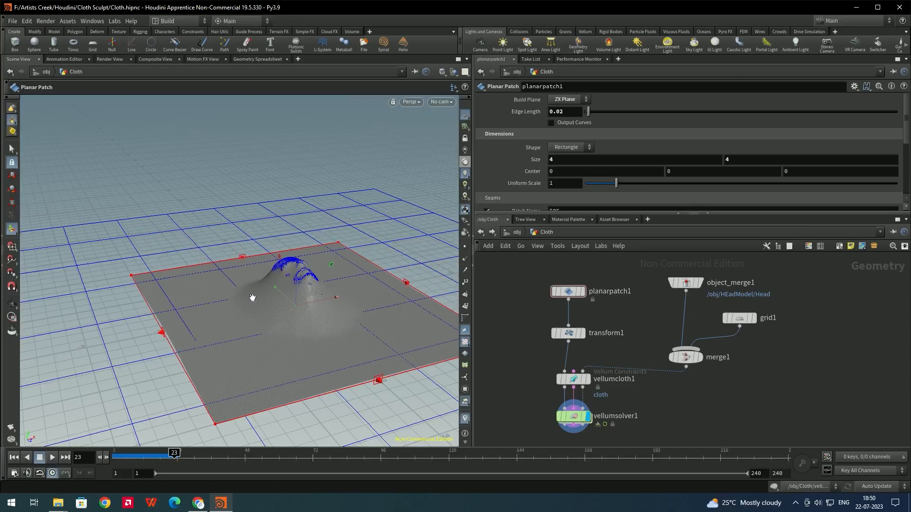
key("Escape")
scroll(292, 283, "up", 2)
left_click_drag(293, 283, 282, 304)
scroll(318, 307, "up", 3)
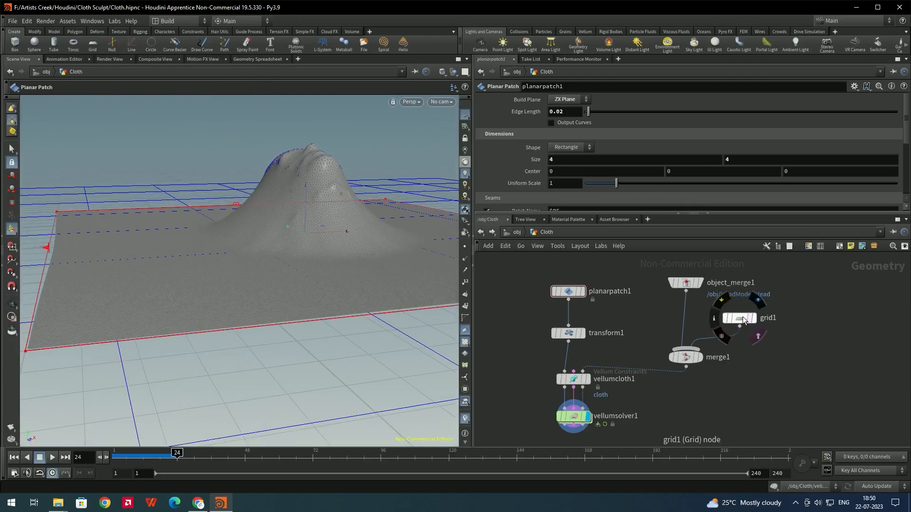
Rewind to the first frame and raise the ground grid's centre to a height of about 0.087
left_click(740, 318)
left_click_drag(360, 235, 283, 227, "alt")
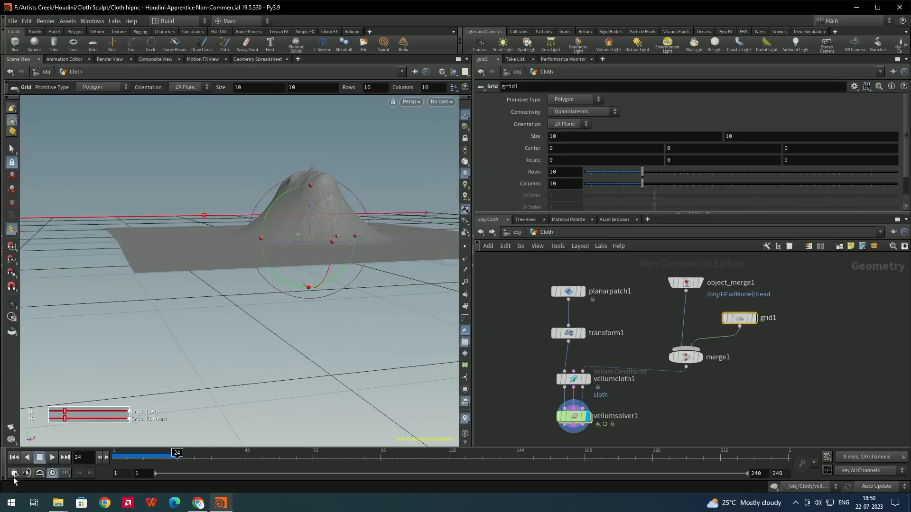
left_click(13, 458)
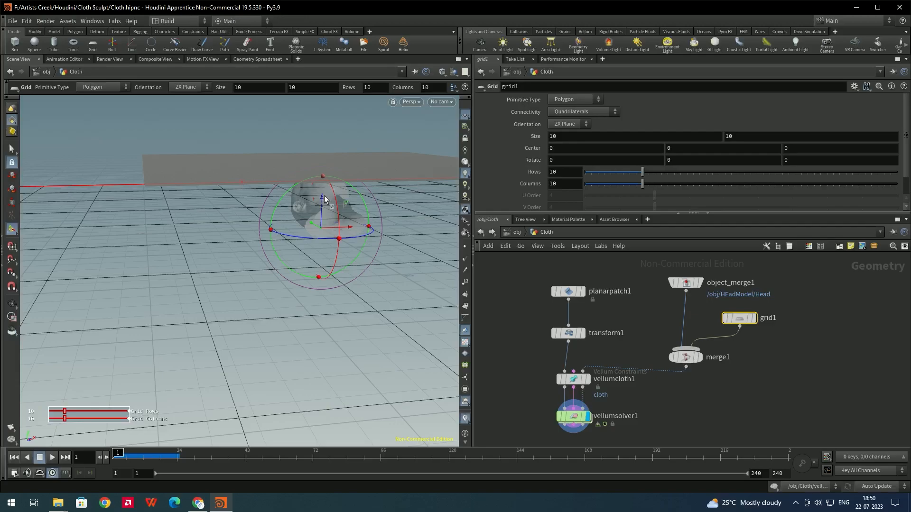
left_click_drag(326, 194, 326, 190)
left_click_drag(300, 240, 355, 226, "alt")
left_click_drag(288, 198, 312, 269)
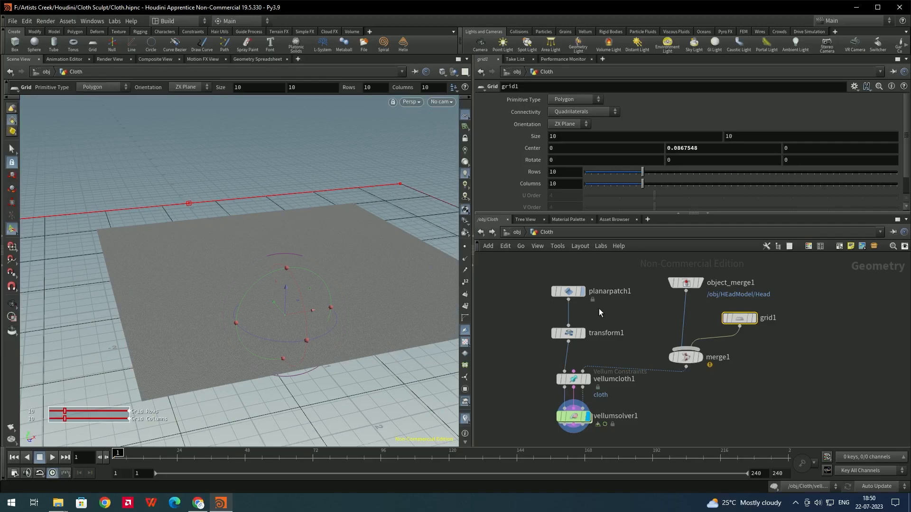
Select the Vellum cloth node and choose 1e+10 as its stretch stiffness multiplier
left_click(575, 379)
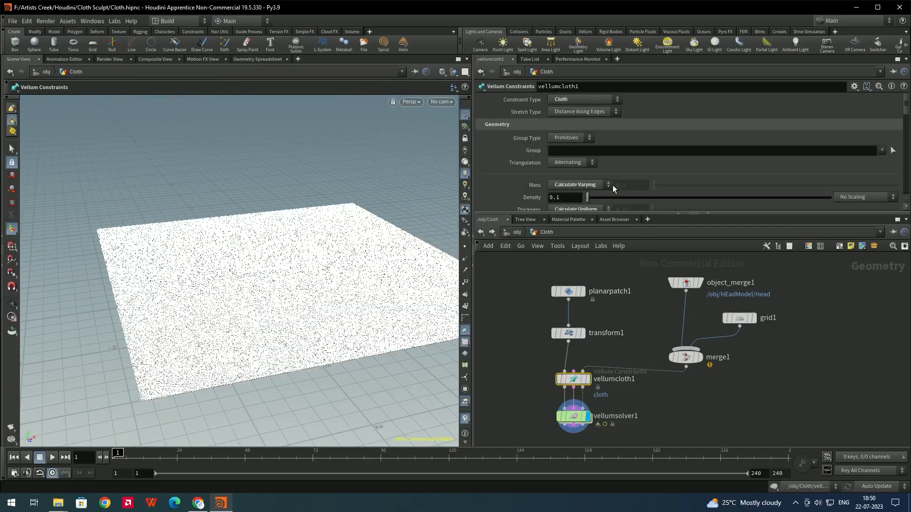
left_click_drag(373, 217, 335, 209, "alt")
scroll(517, 167, "down", 2)
scroll(517, 163, "down", 4)
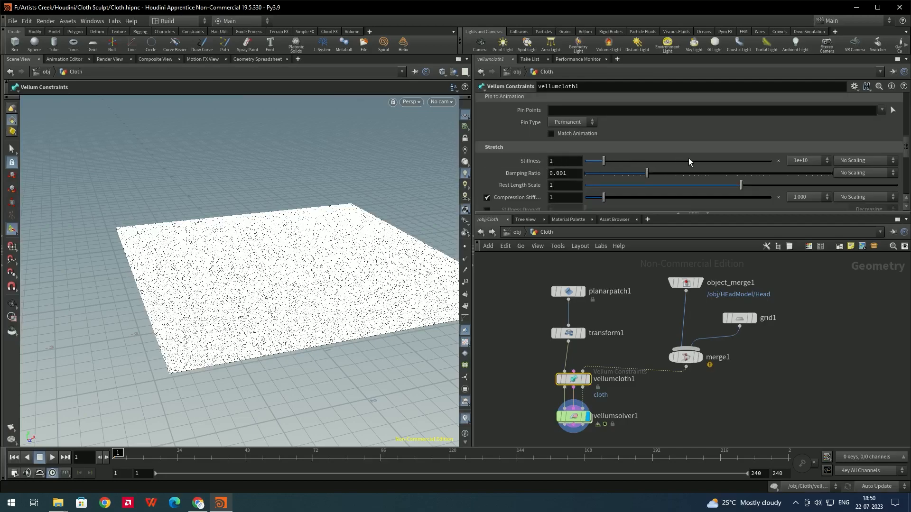
left_click(805, 160)
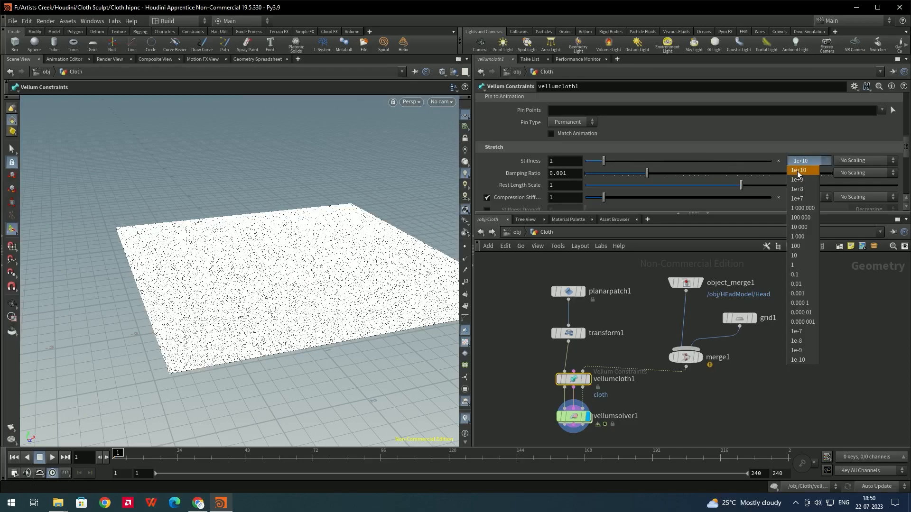
left_click(798, 171)
left_click(805, 161)
left_click(806, 163)
Set the cloth's bend stiffness multiplier to 1e-10
scroll(500, 163, "down", 6)
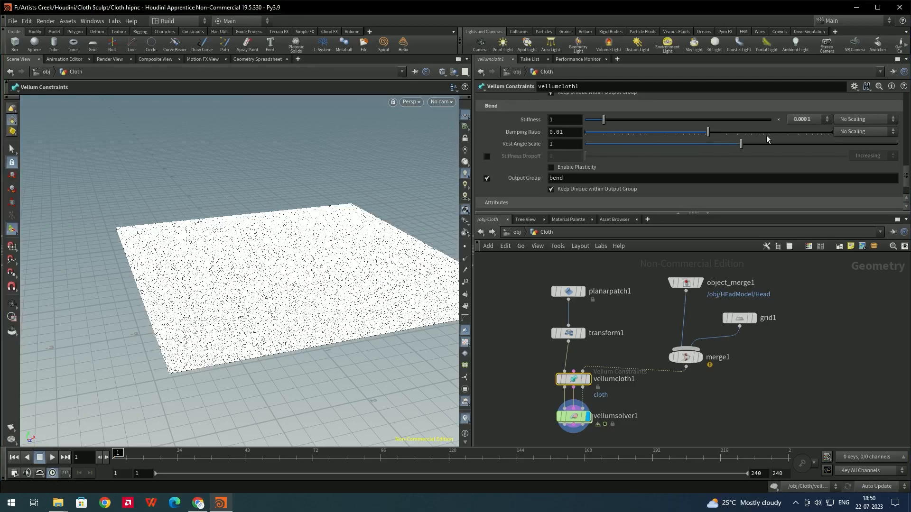
left_click(806, 119)
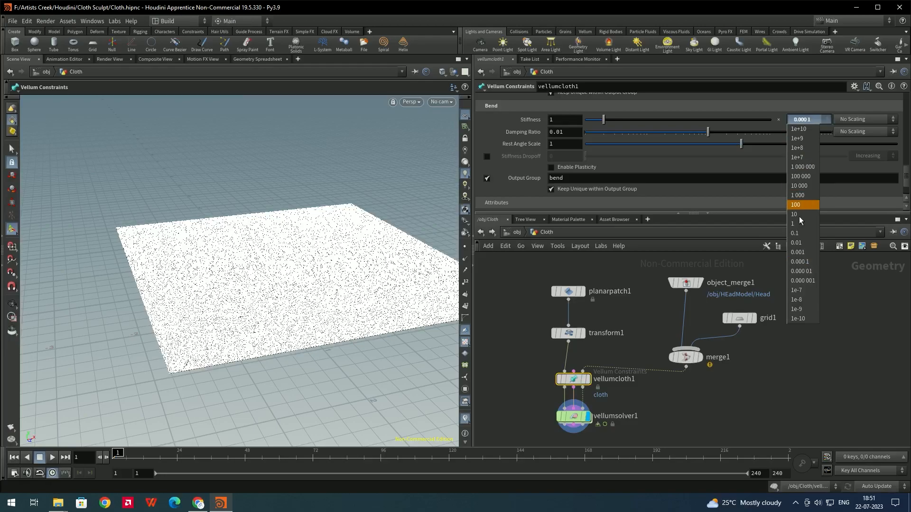
left_click(801, 319)
Set the cloth's stretch stiffness value to 0.5
scroll(528, 141, "up", 3)
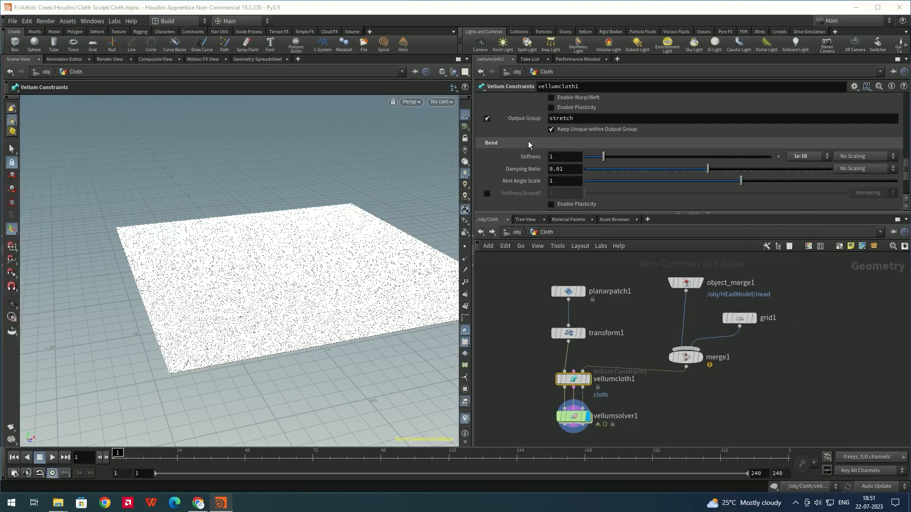
scroll(519, 147, "up", 4)
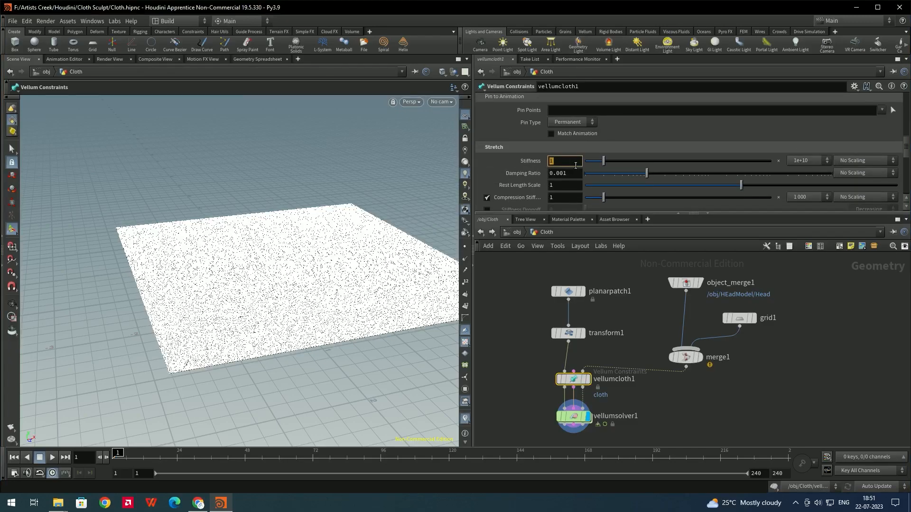
scroll(306, 207, "down", 2)
left_click_drag(305, 207, 325, 211, "alt")
scroll(325, 212, "up", 3)
left_click(644, 394)
left_click_drag(314, 313, 320, 299, "alt")
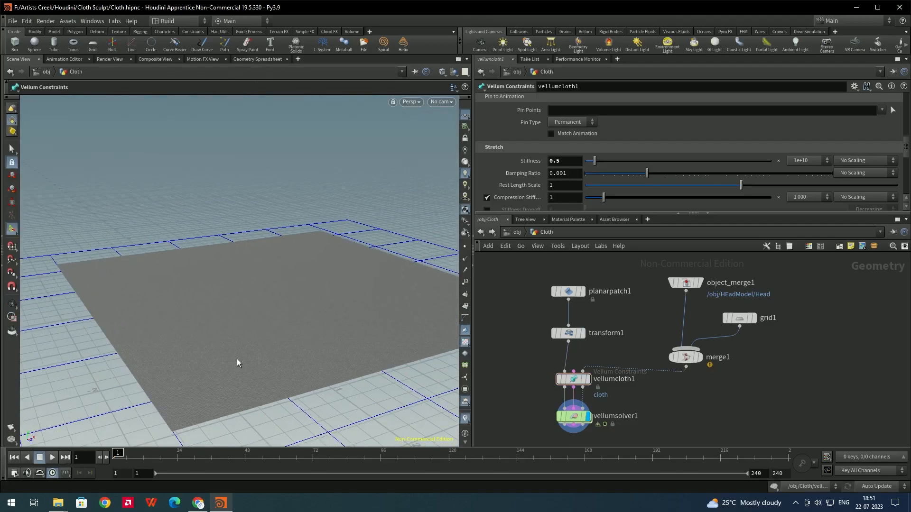
left_click_drag(310, 312, 295, 311, "alt")
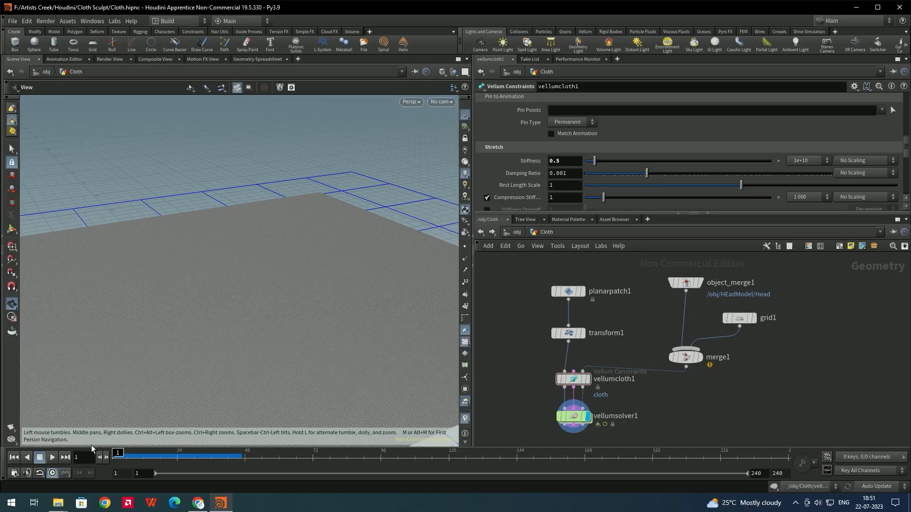
Play the simulation with the new stiffness settings and inspect the wrinkles around the head
left_click(53, 456)
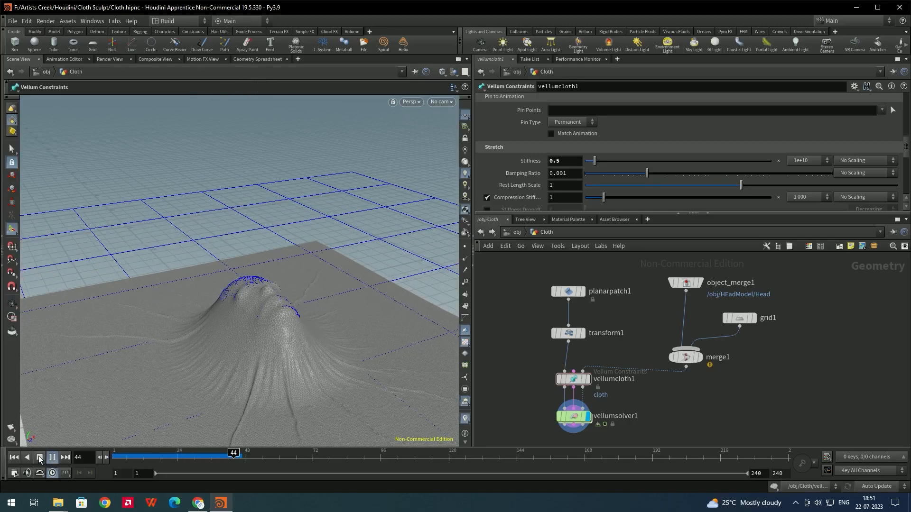
left_click(39, 457)
left_click_drag(268, 347, 309, 261)
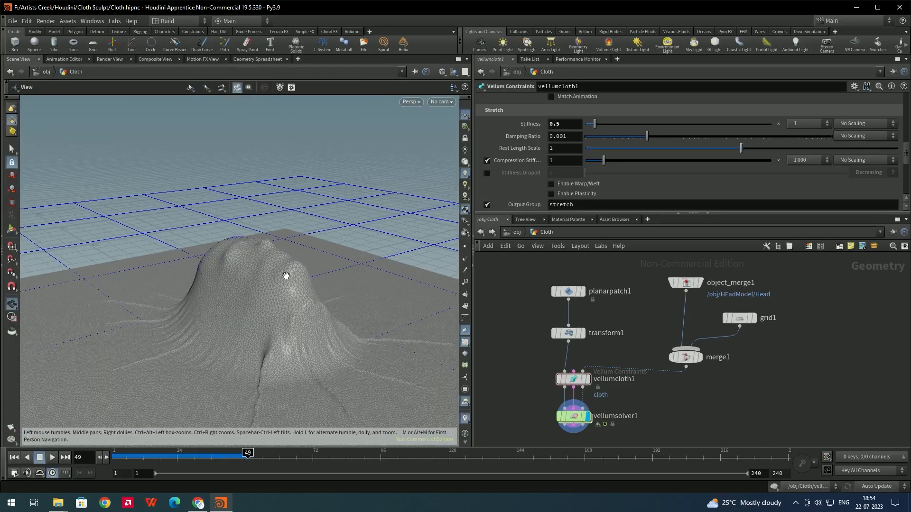
left_click_drag(285, 270, 314, 294)
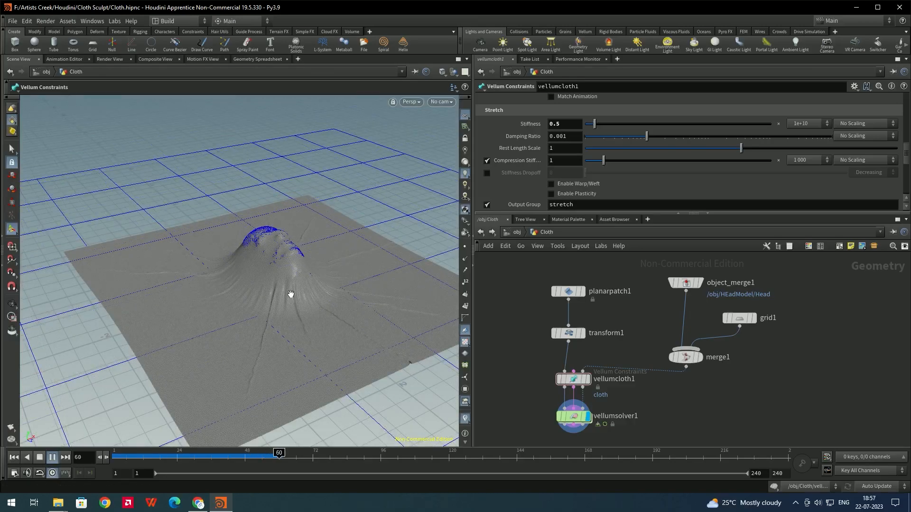
Stop the simulation around frame 61, view the draped face from above, and save the scene
mouse_move(302, 280)
left_mouse_down()
mouse_move(326, 265)
mouse_move(332, 321)
mouse_move(337, 315)
mouse_move(287, 273)
mouse_move(289, 283)
left_mouse_up()
middle_click_drag(289, 283, 308, 316)
left_click_drag(307, 316, 324, 281)
key("Return")
key("ctrl+s")
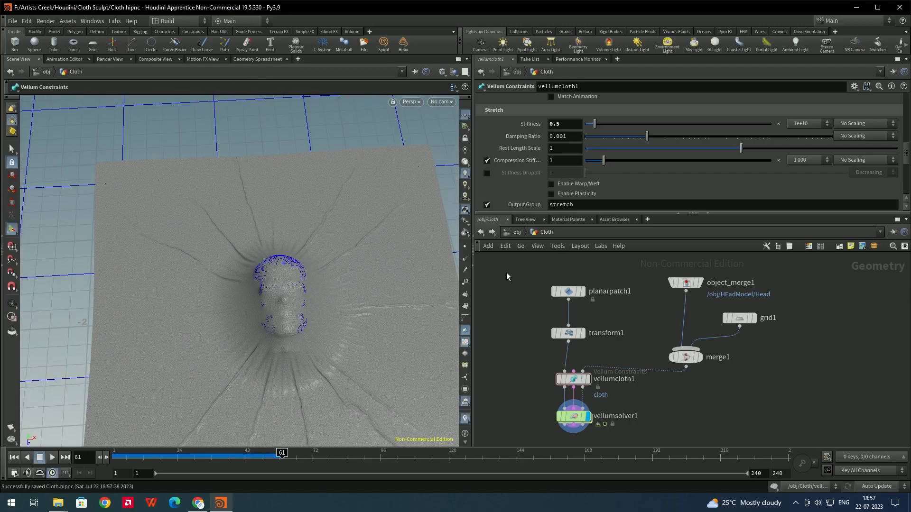
Go up to the object level, hide the HEadModel object, and return to the first frame
left_click(485, 232)
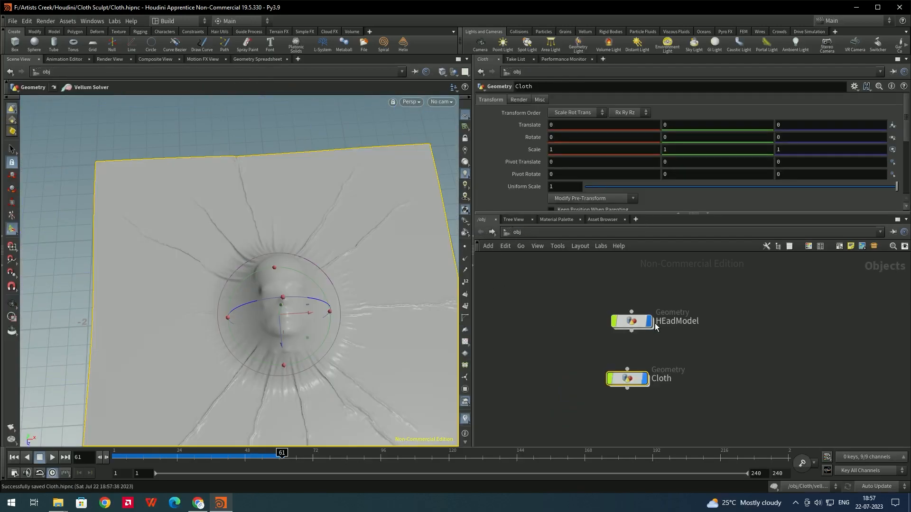
left_click(713, 308)
left_click_drag(321, 316, 290, 286, "alt")
left_click_drag(291, 286, 288, 283, "alt")
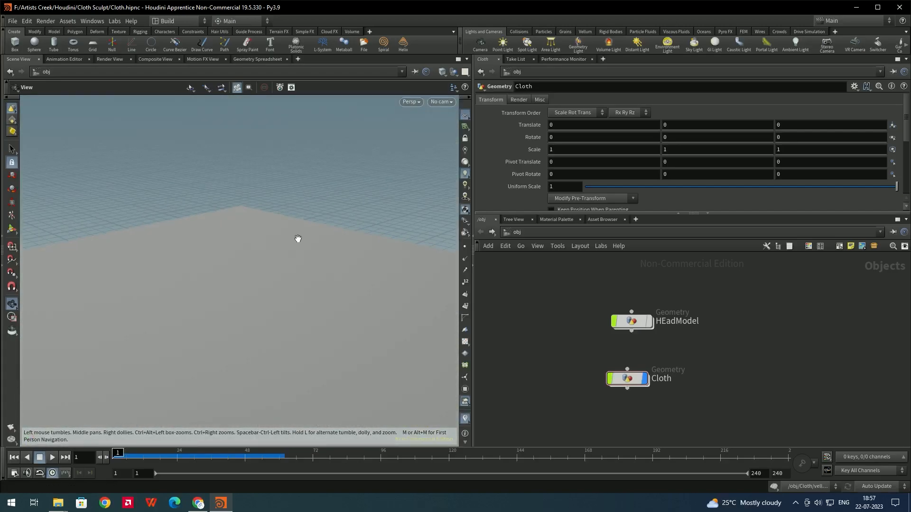
Frame the whole cloth sheet in the perspective view and play the simulation from the first frame
right_click_drag(297, 240, 289, 285, "alt")
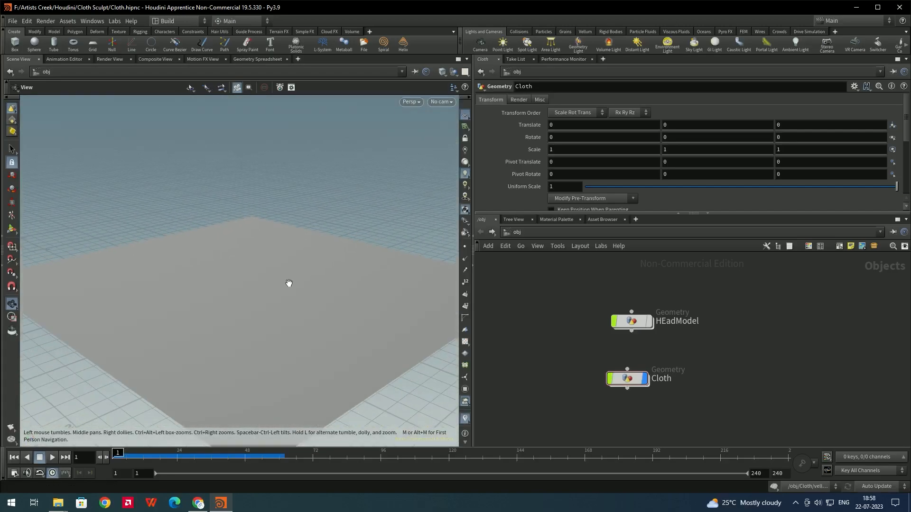
middle_click_drag(289, 284, 297, 261, "alt")
left_click(51, 459)
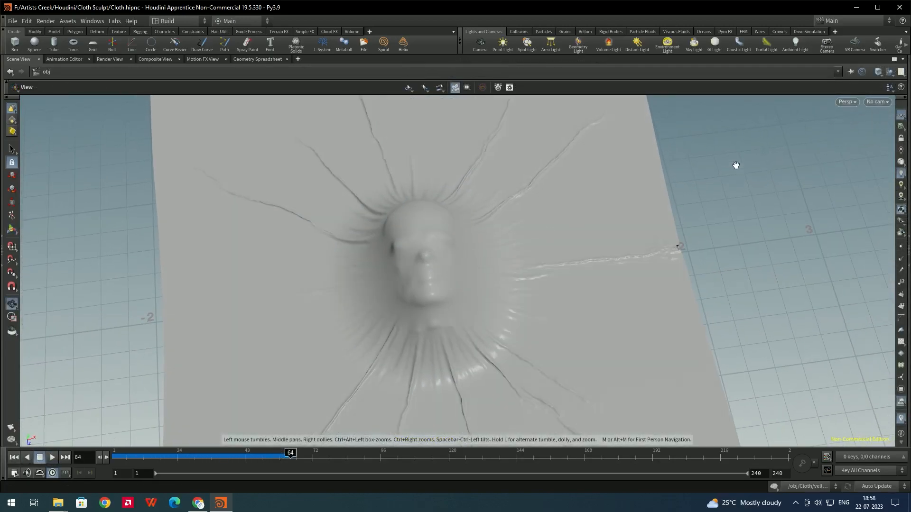
Switch the viewport to the Top view and inspect the draped face and surrounding wrinkles up close
left_click(846, 102)
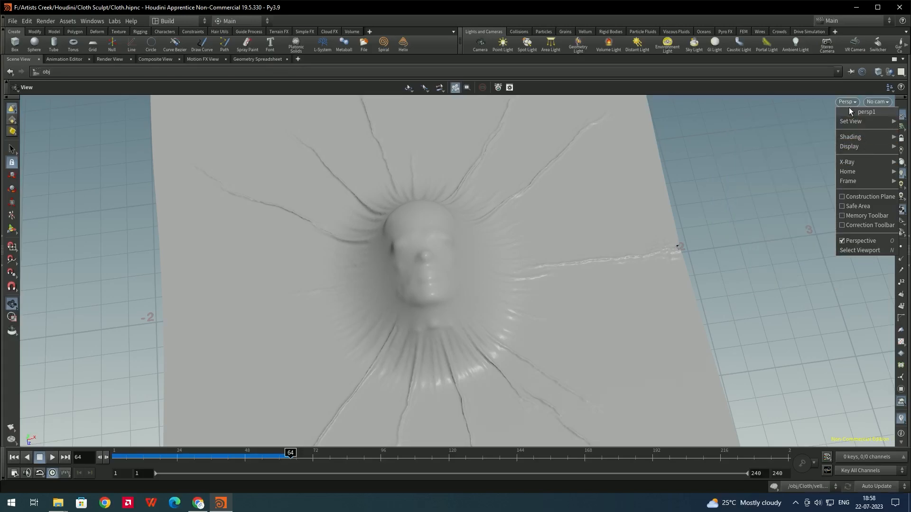
left_click(562, 218)
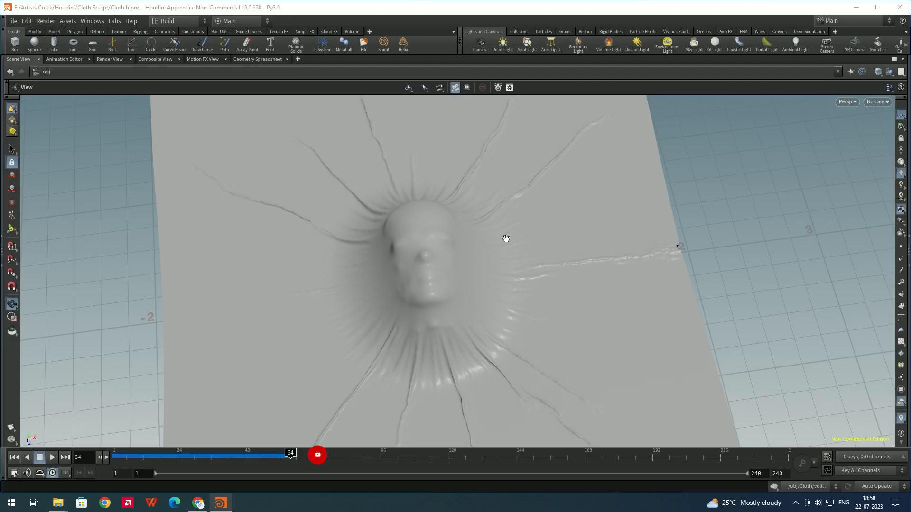
key("space+2")
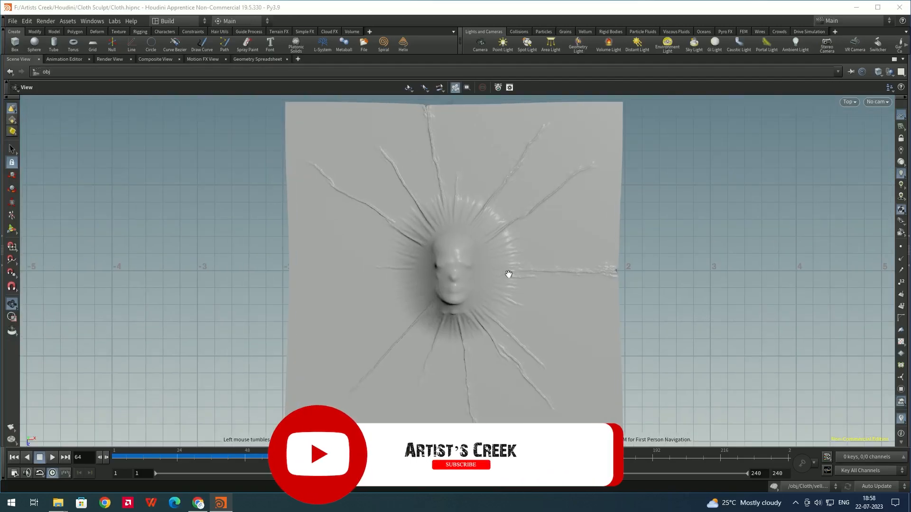
scroll(509, 274, "up", 5)
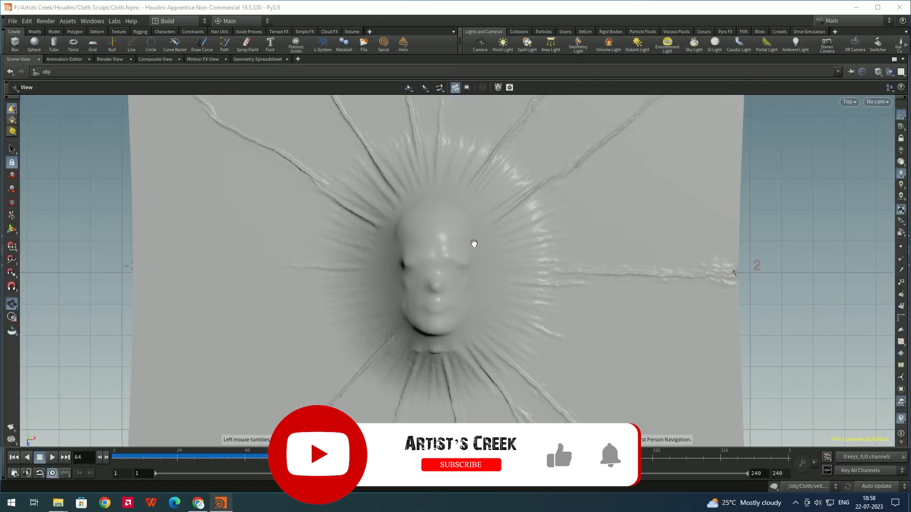
scroll(458, 247, "down", 4)
scroll(458, 252, "up", 3)
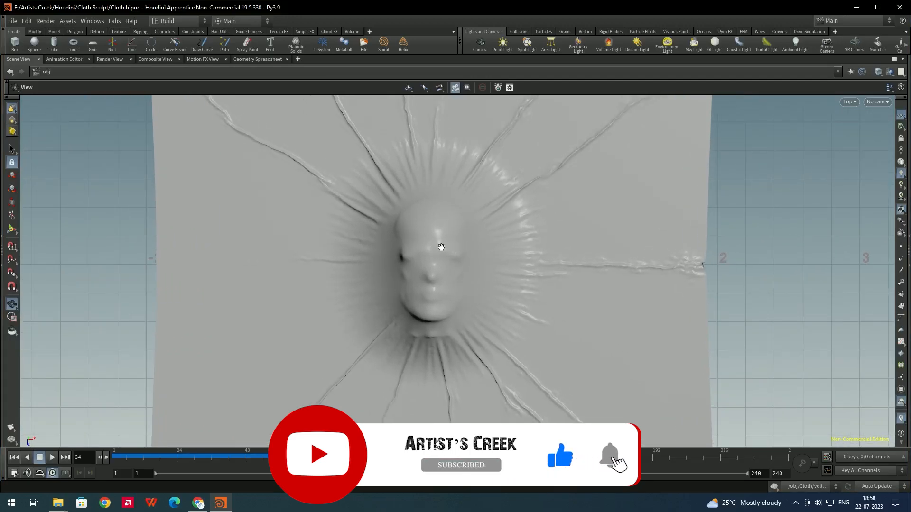